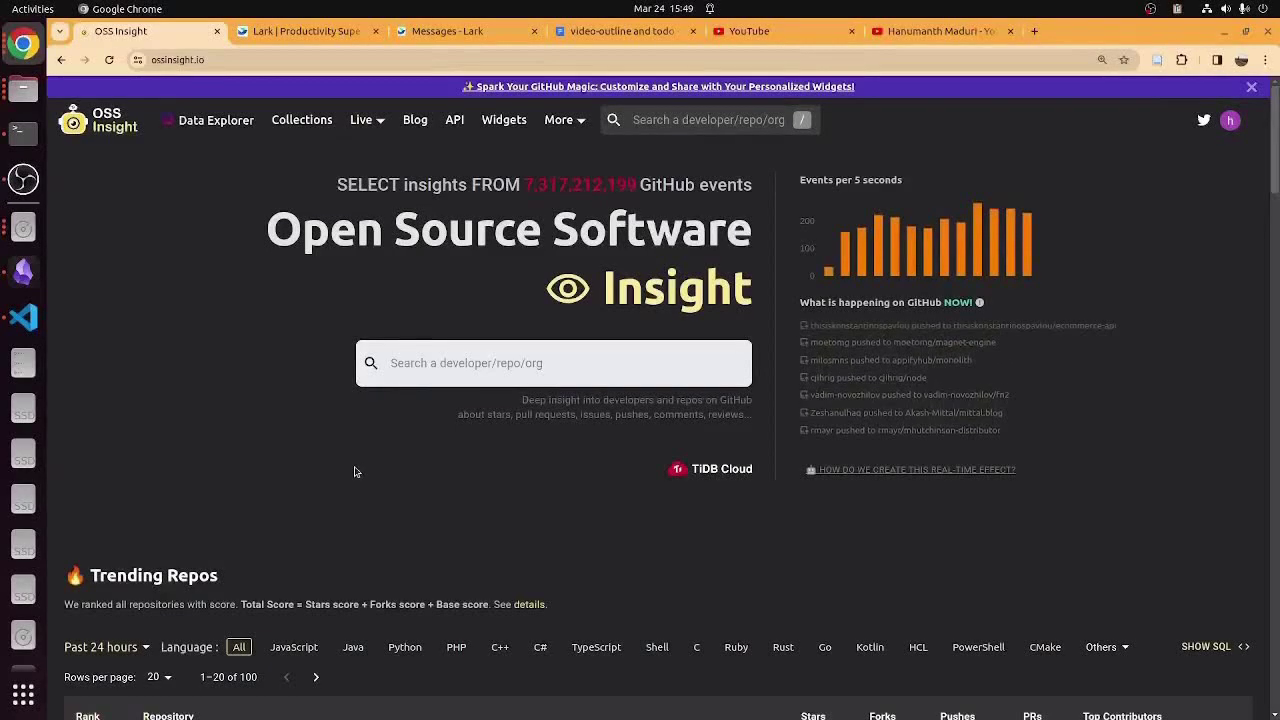
- Ask the GitHub Data Explorer for "top 3 ML projects by stars"
click(205, 120)
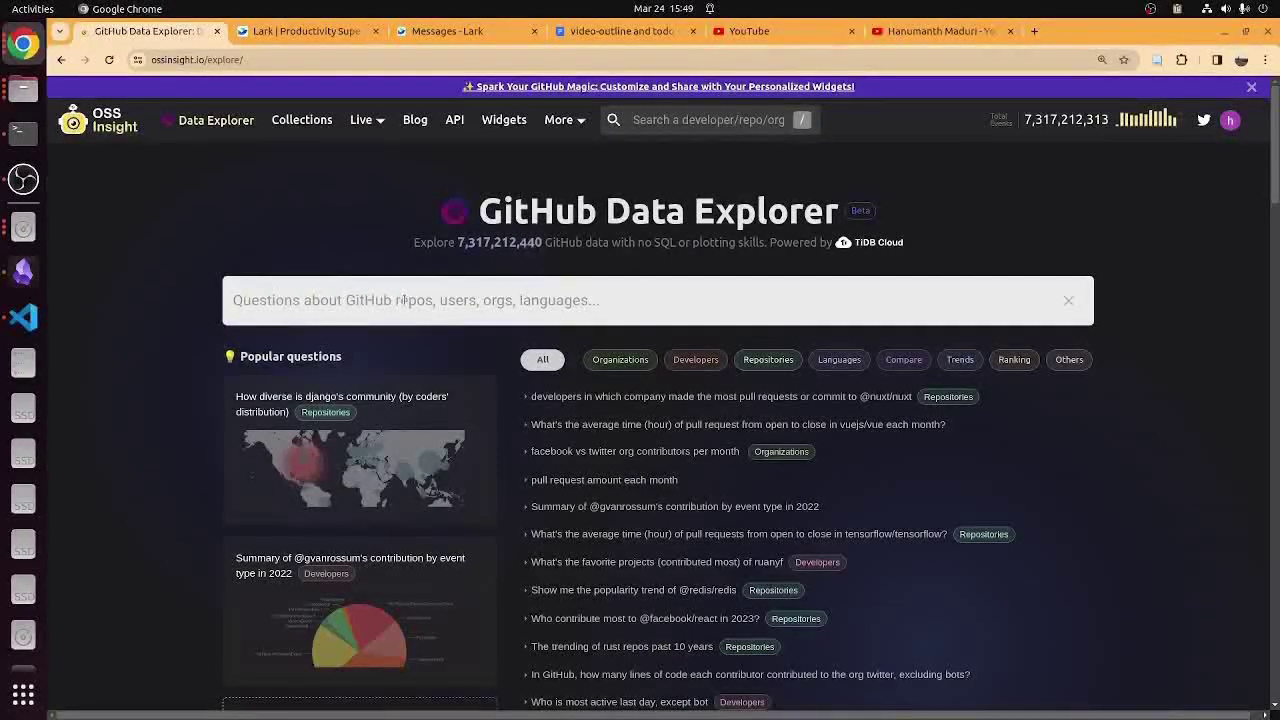
click(405, 299)
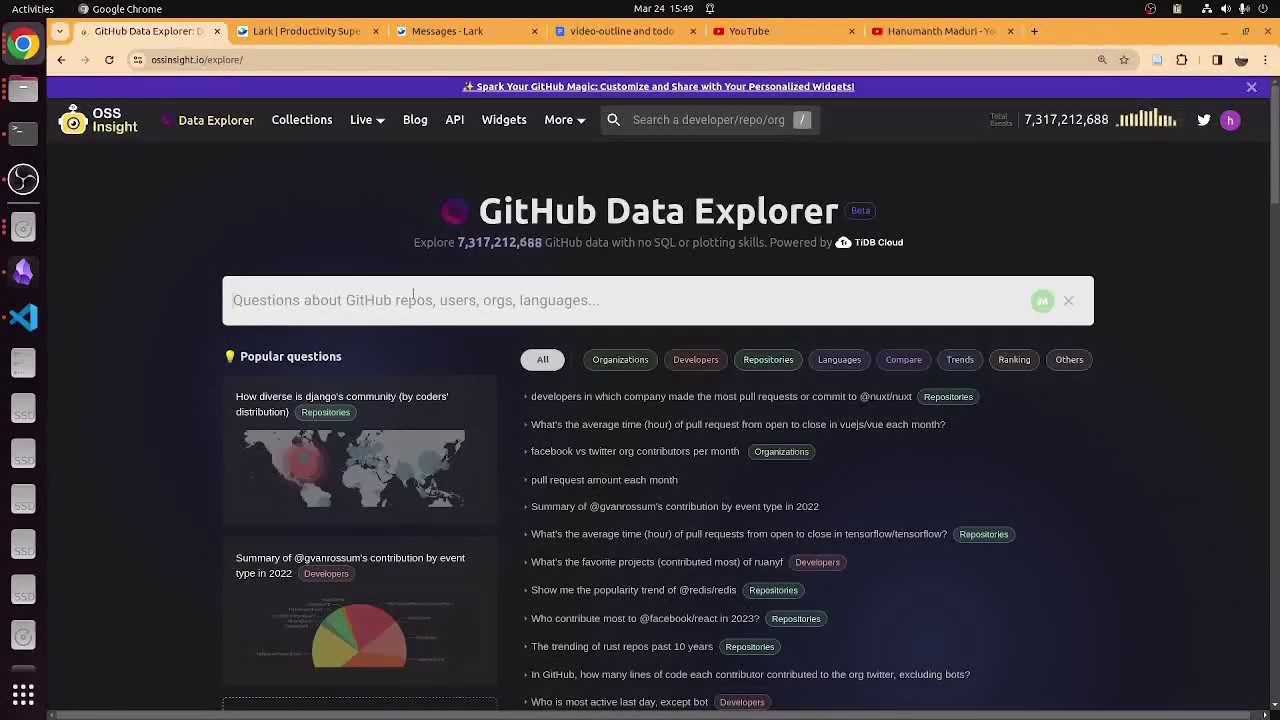
text(top 3 )
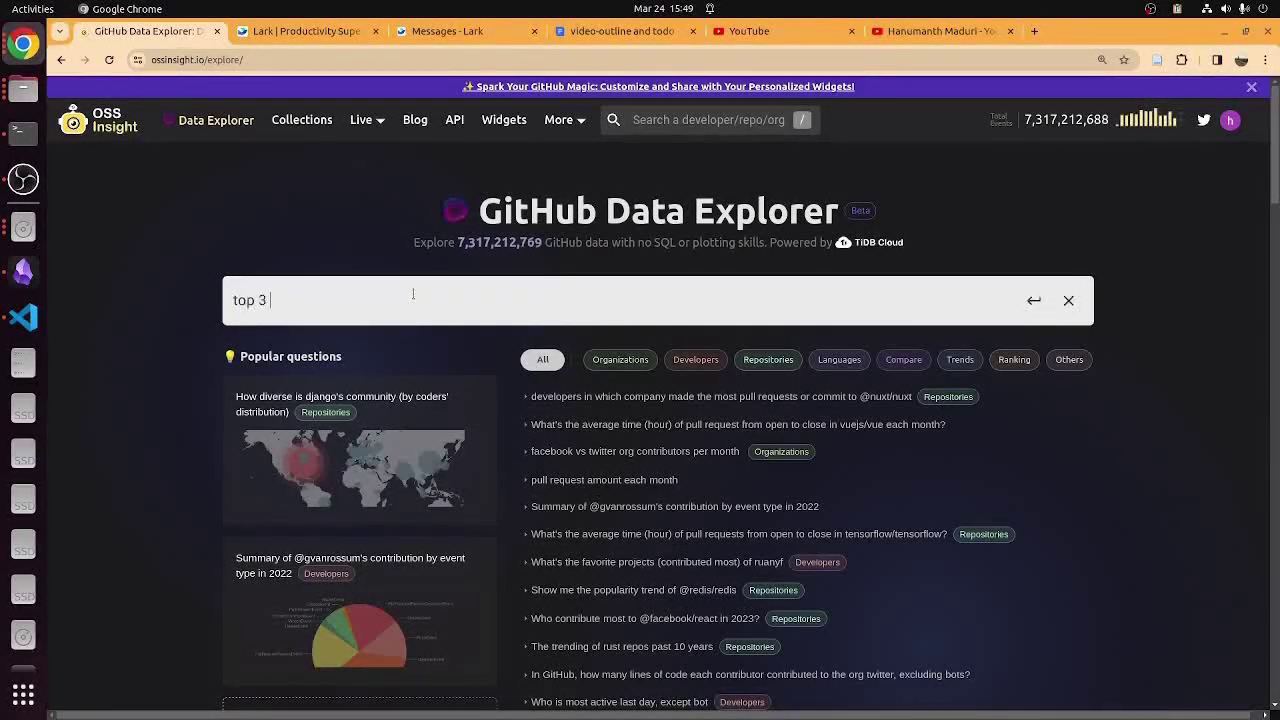
text(ML projects by stars)
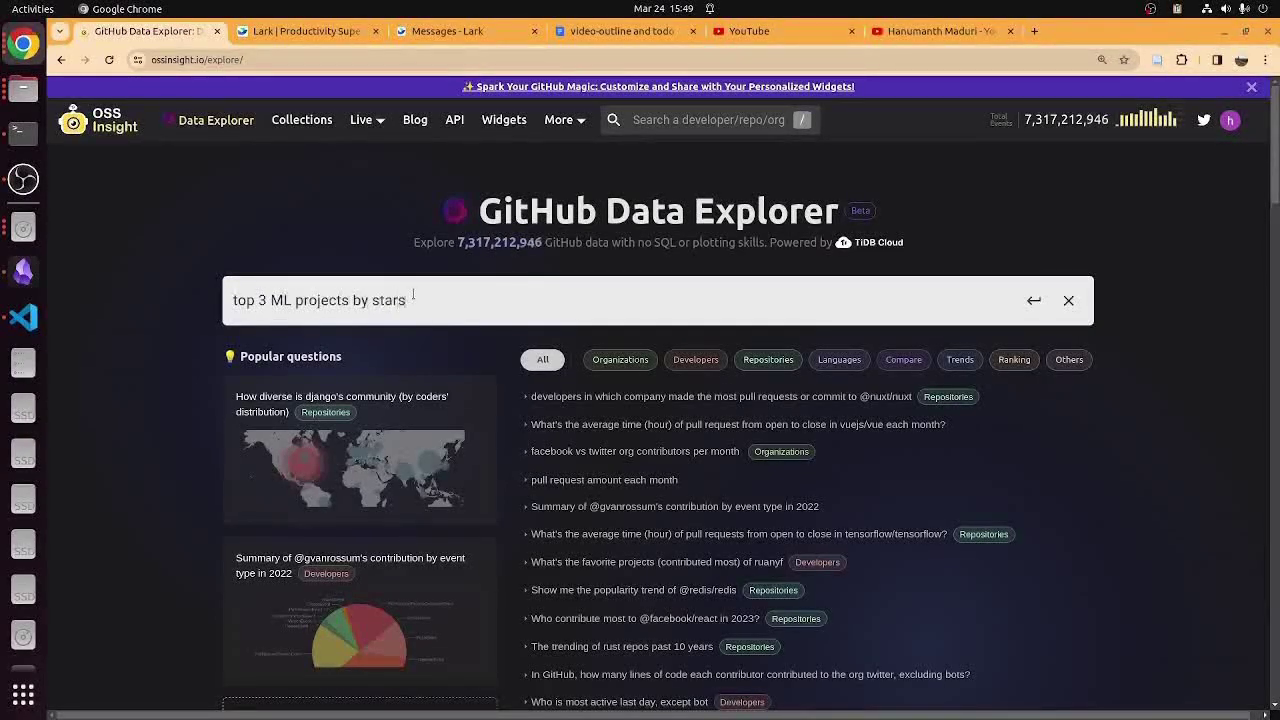
key(Return)
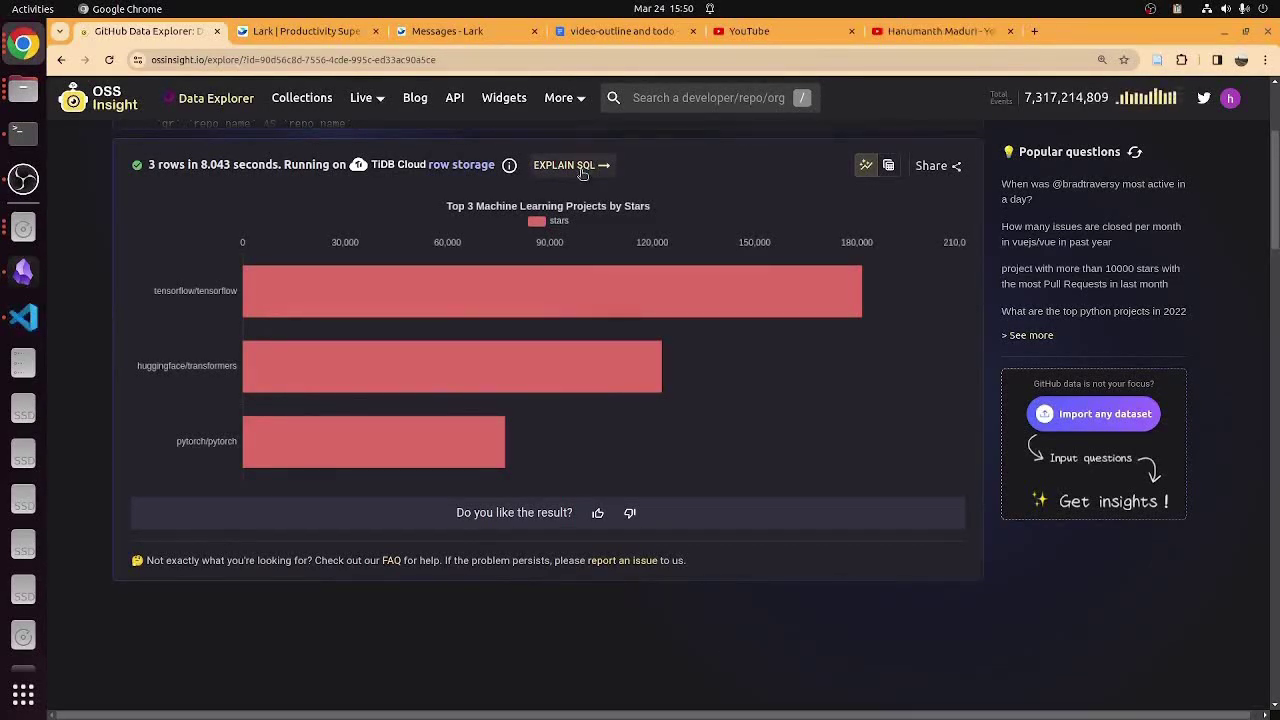
- Inspect the execution plan and the SQL behind the top 3 machine learning projects result, and close the view
click(583, 167)
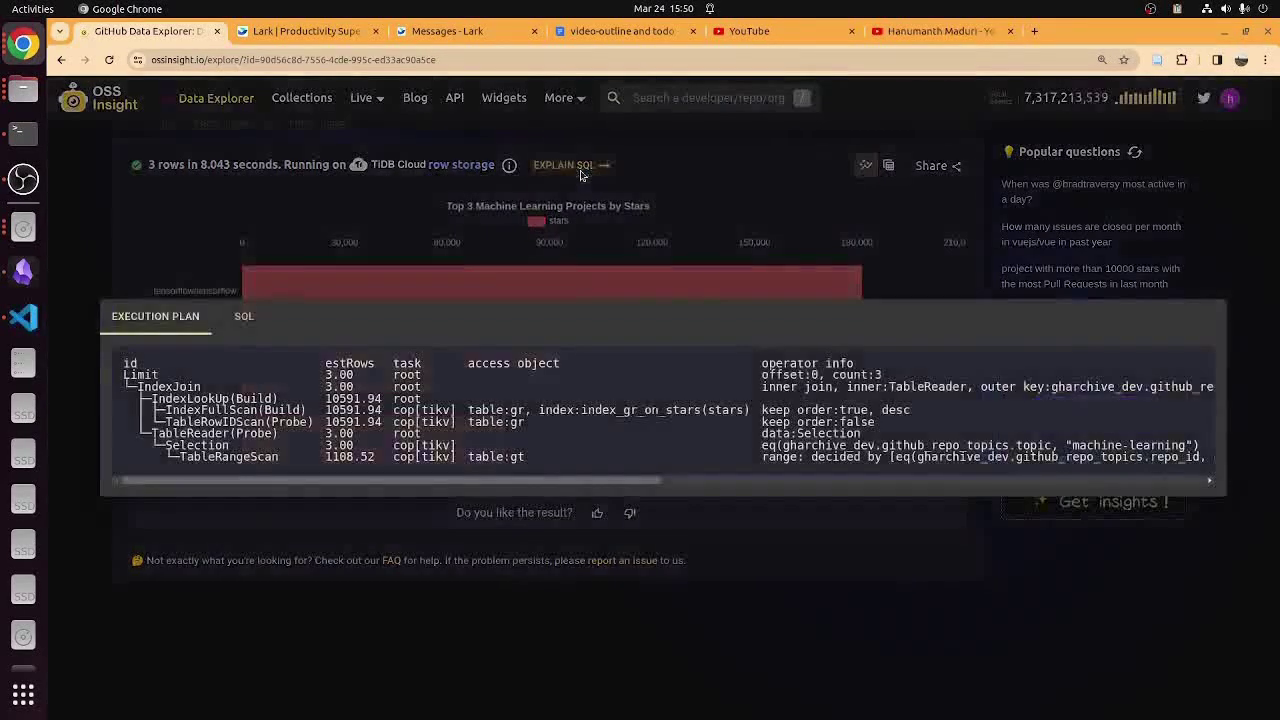
click(240, 317)
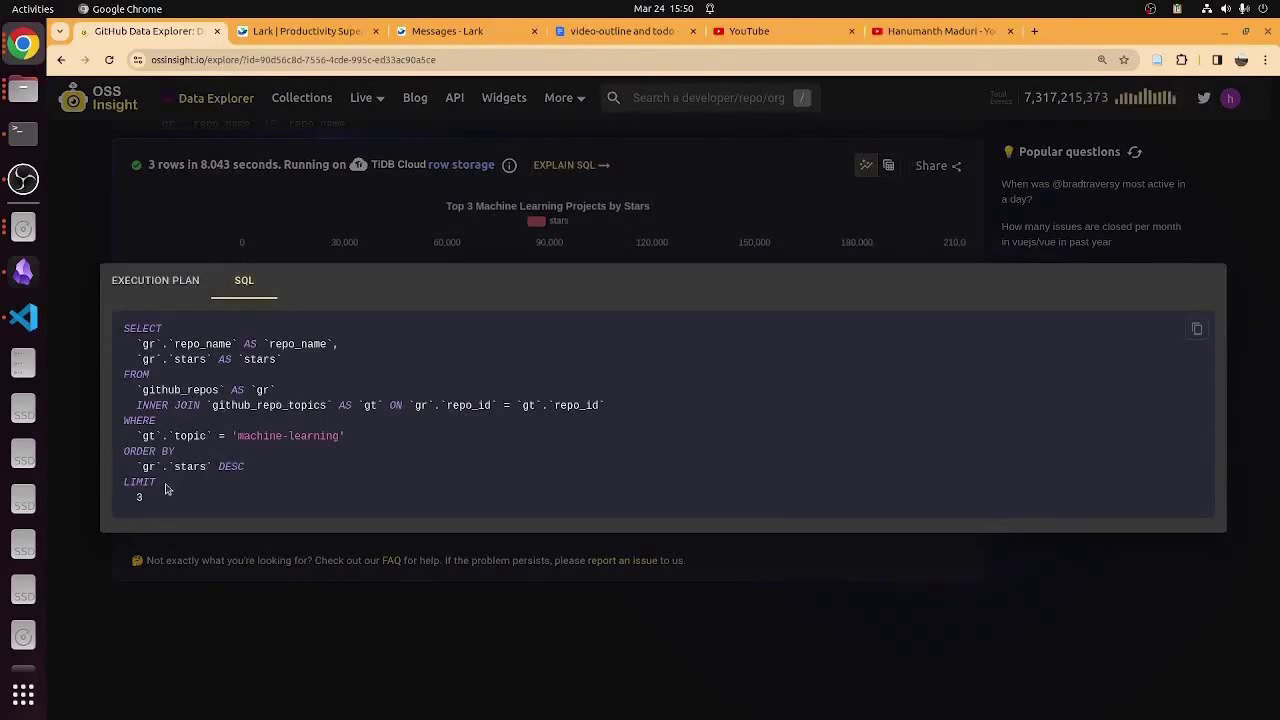
click(178, 283)
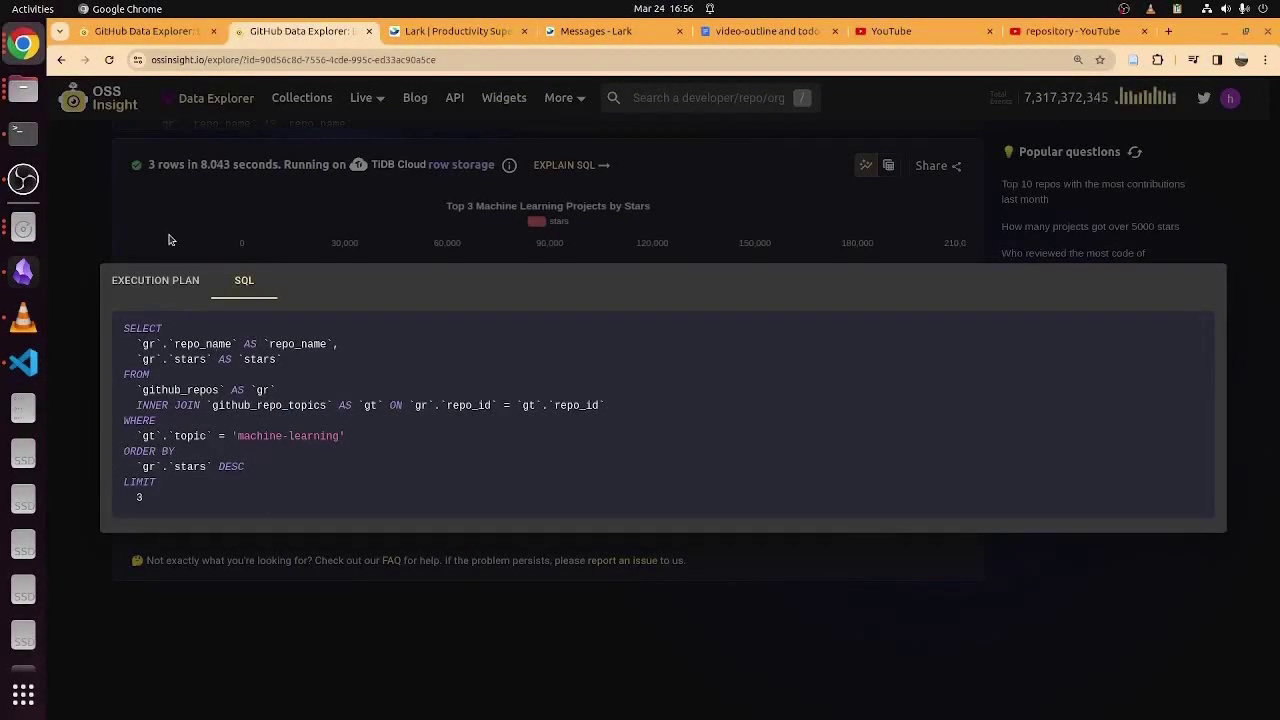
click(169, 240)
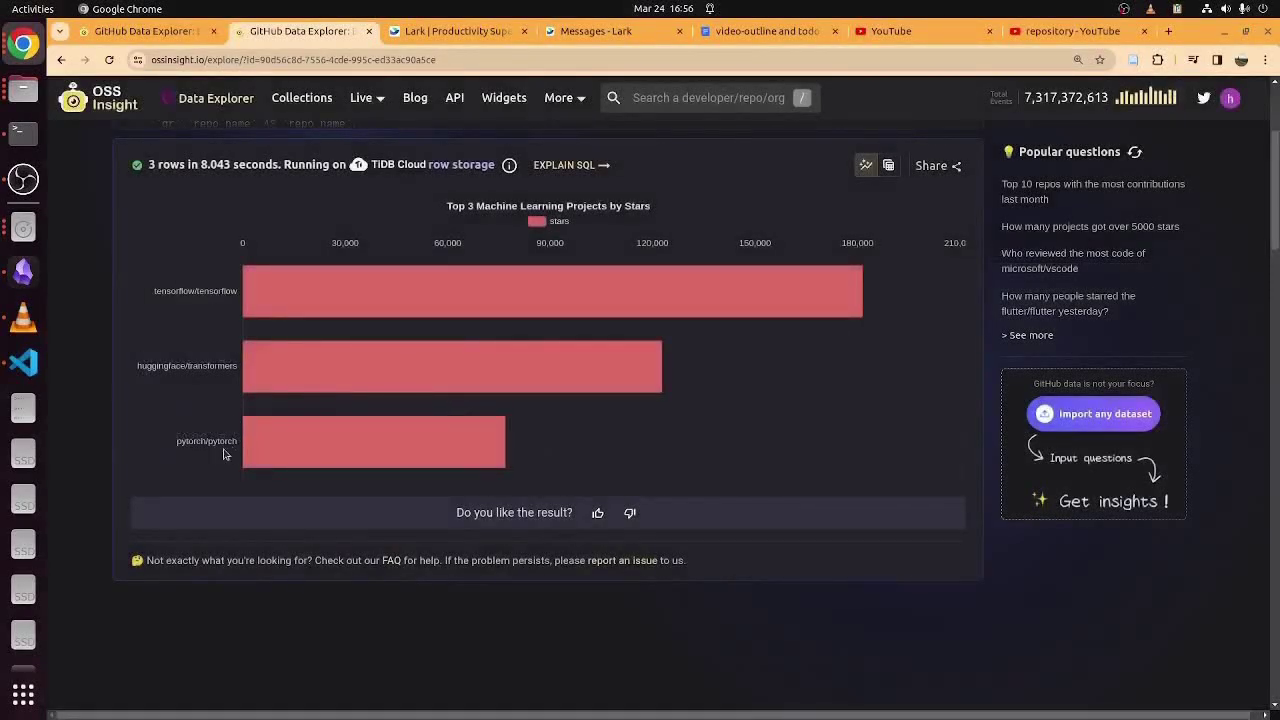
- Search the repositories for "tens" and open the analysis page of tensorflow/tensorflow
click(727, 97)
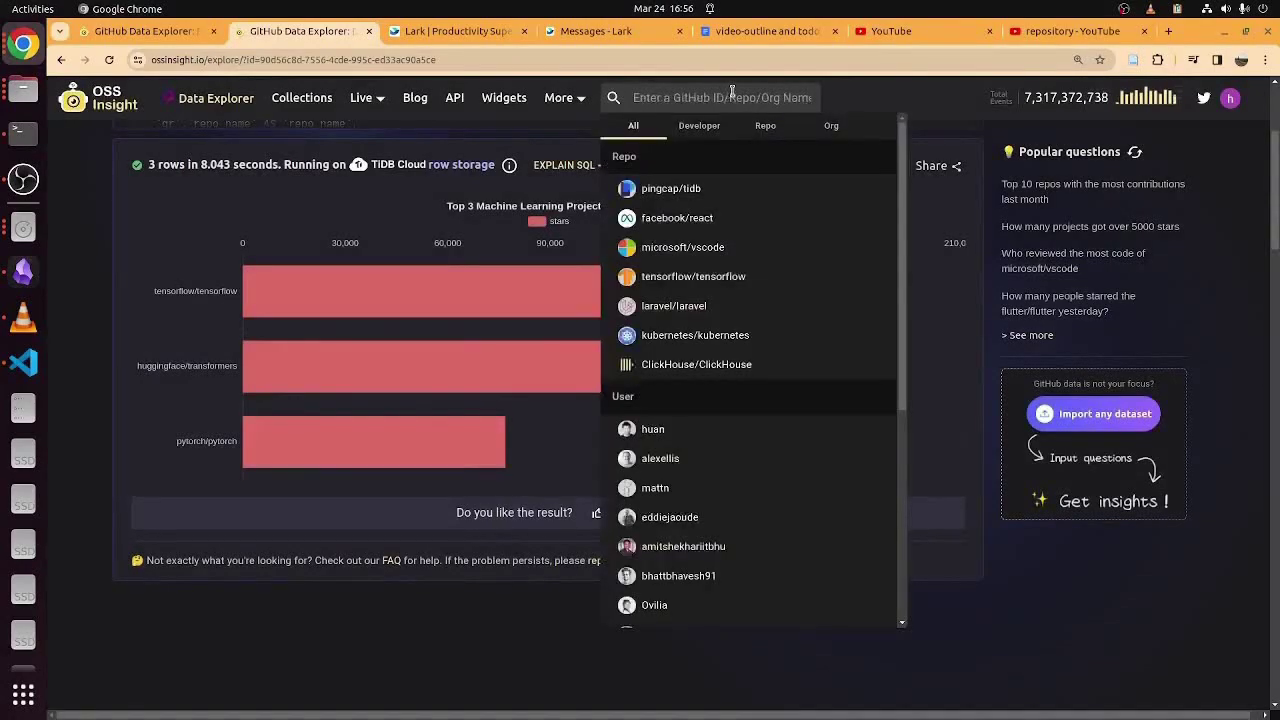
text(tens)
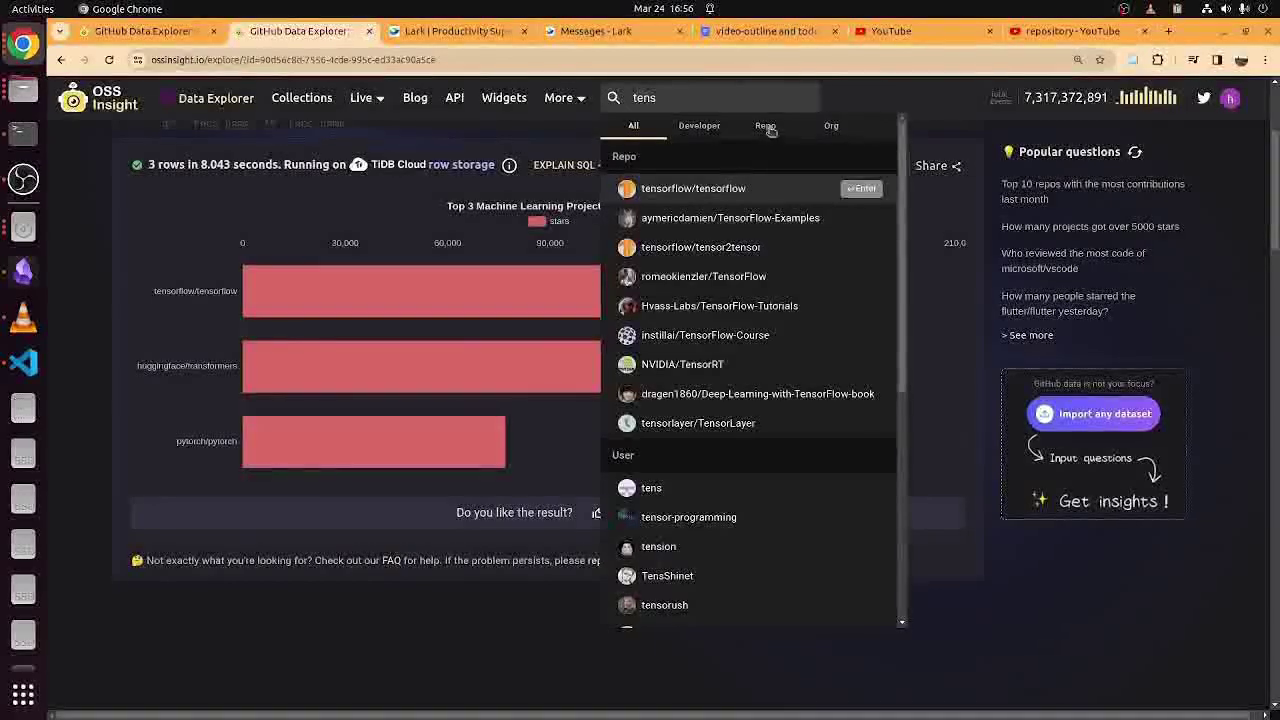
click(765, 126)
click(760, 155)
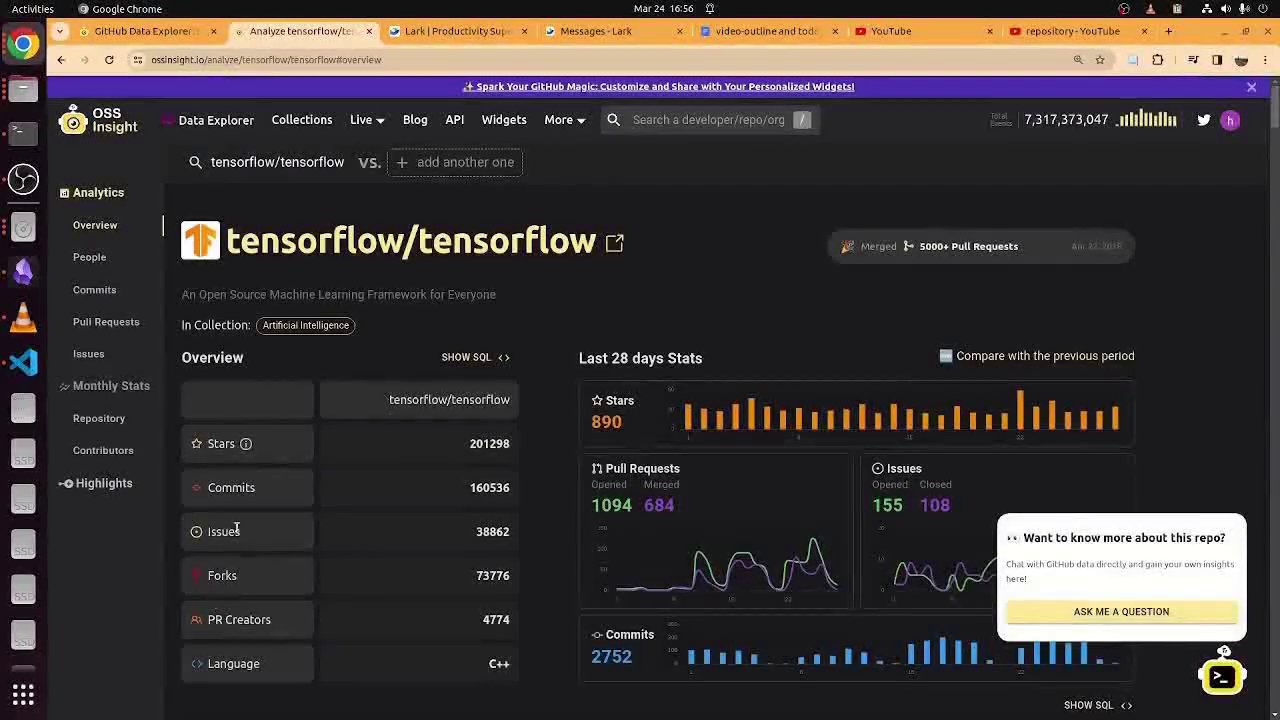
- Review the tensorflow/tensorflow overview statistics and read through the SQL query behind them, closing the query view when finished
scroll(219, 516, down, 1)
scroll(219, 516, down, 2)
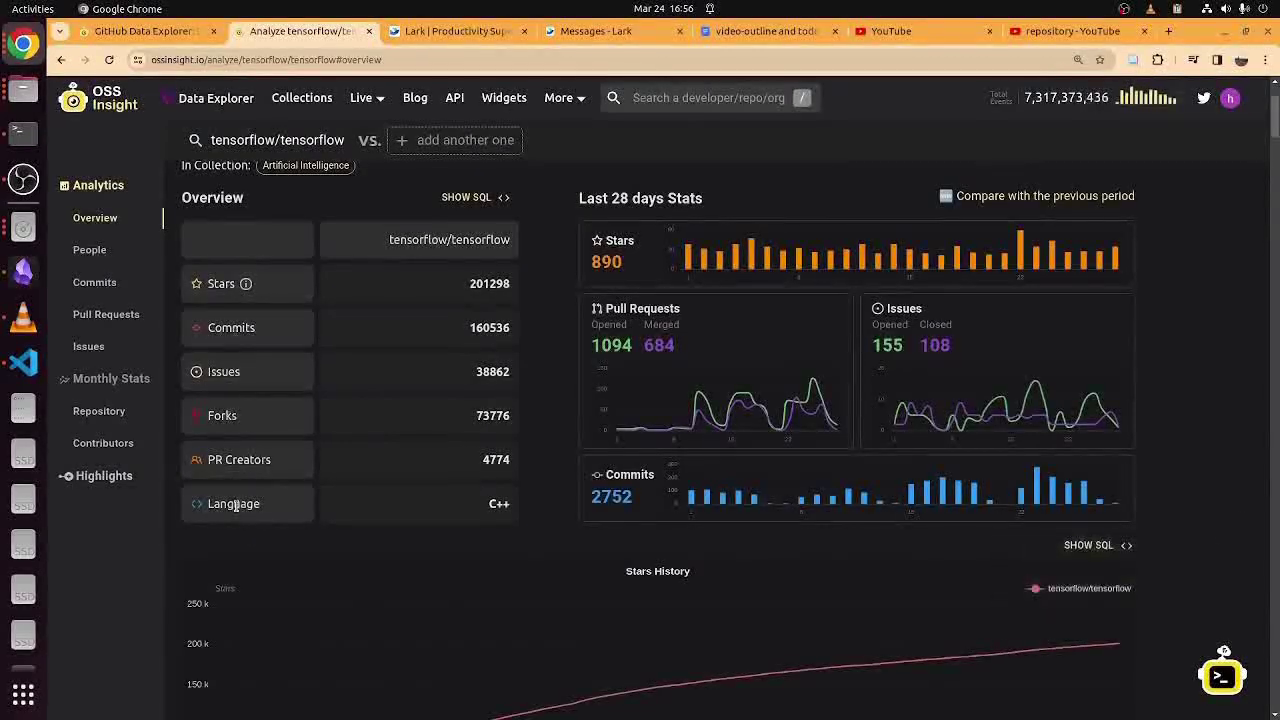
scroll(215, 500, up, 3)
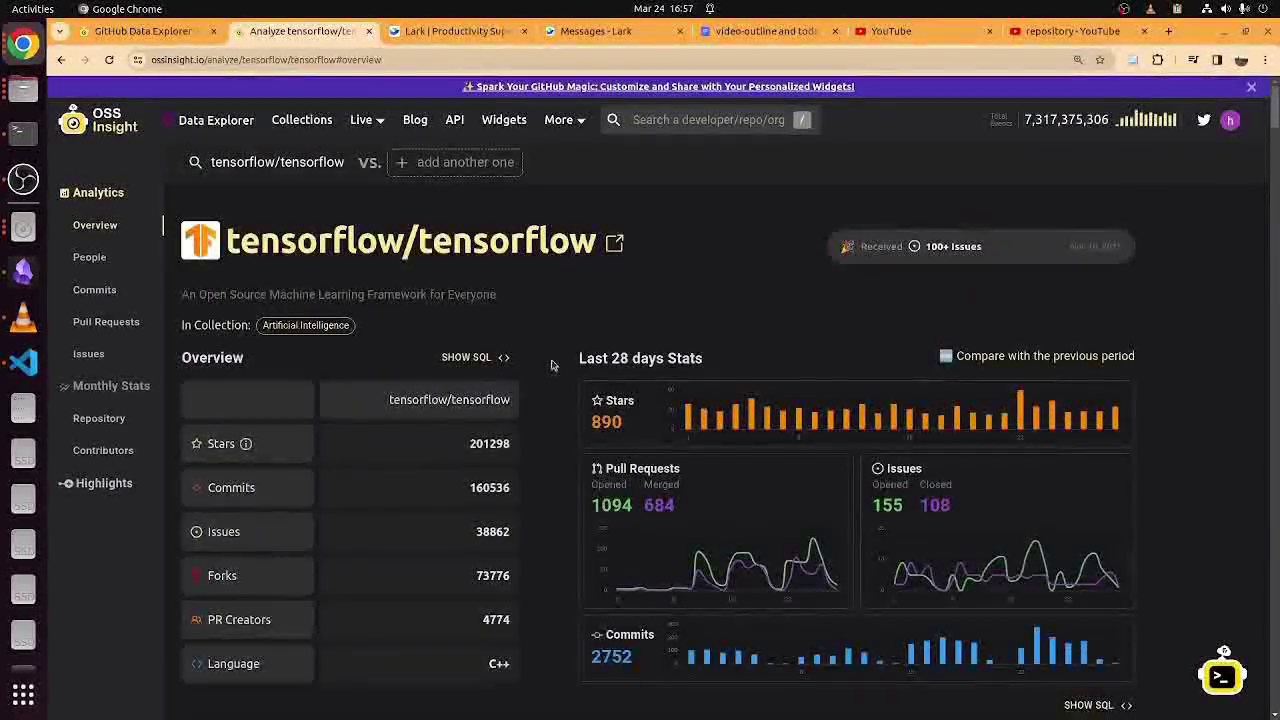
click(480, 363)
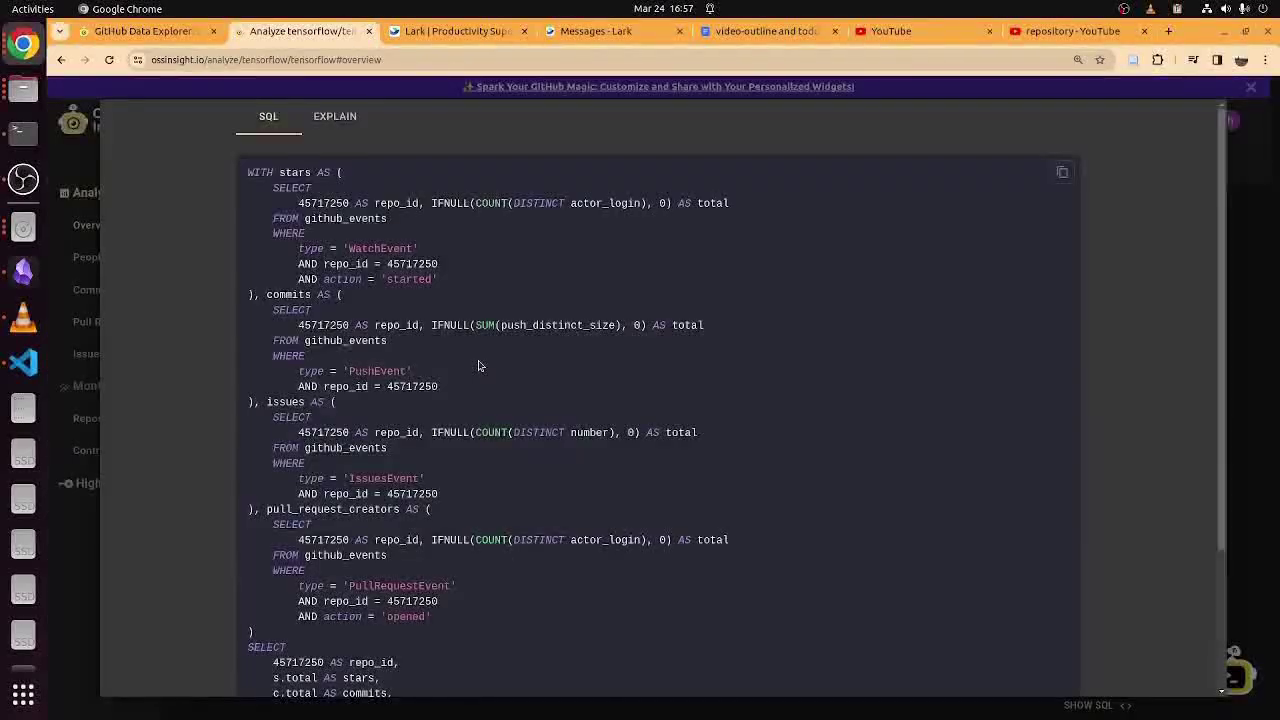
scroll(476, 370, down, 1)
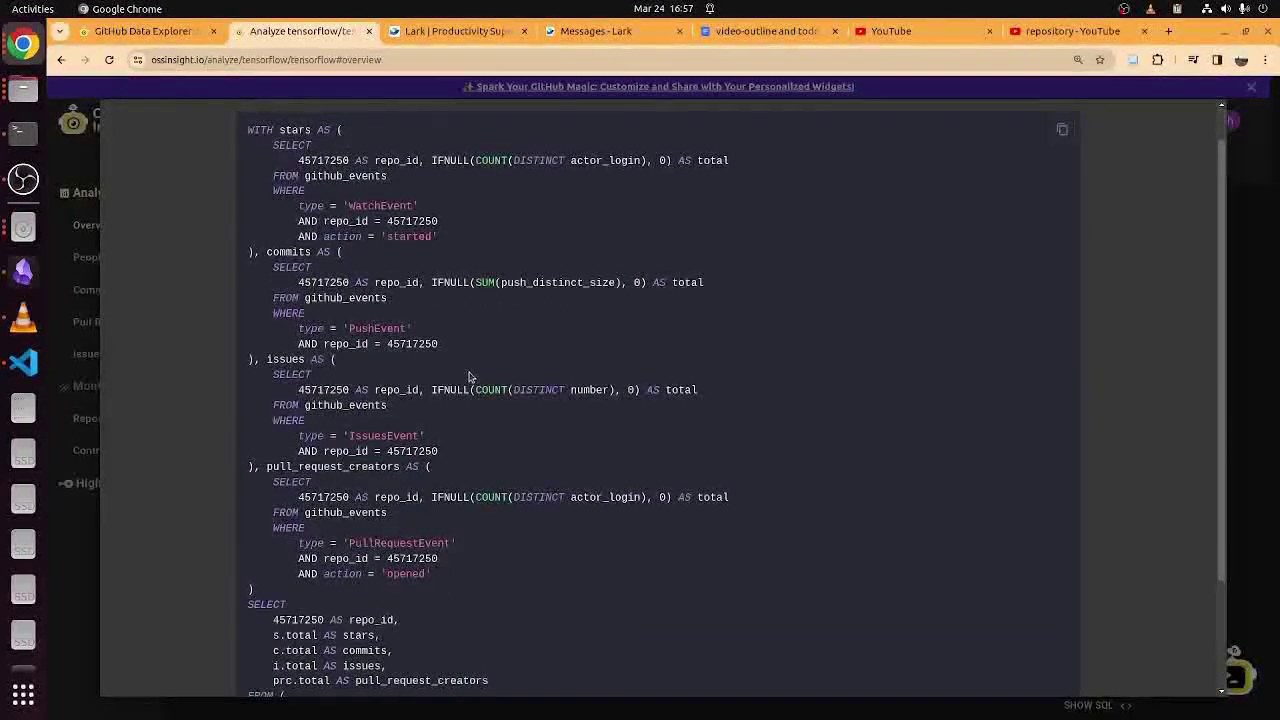
scroll(472, 373, down, 3)
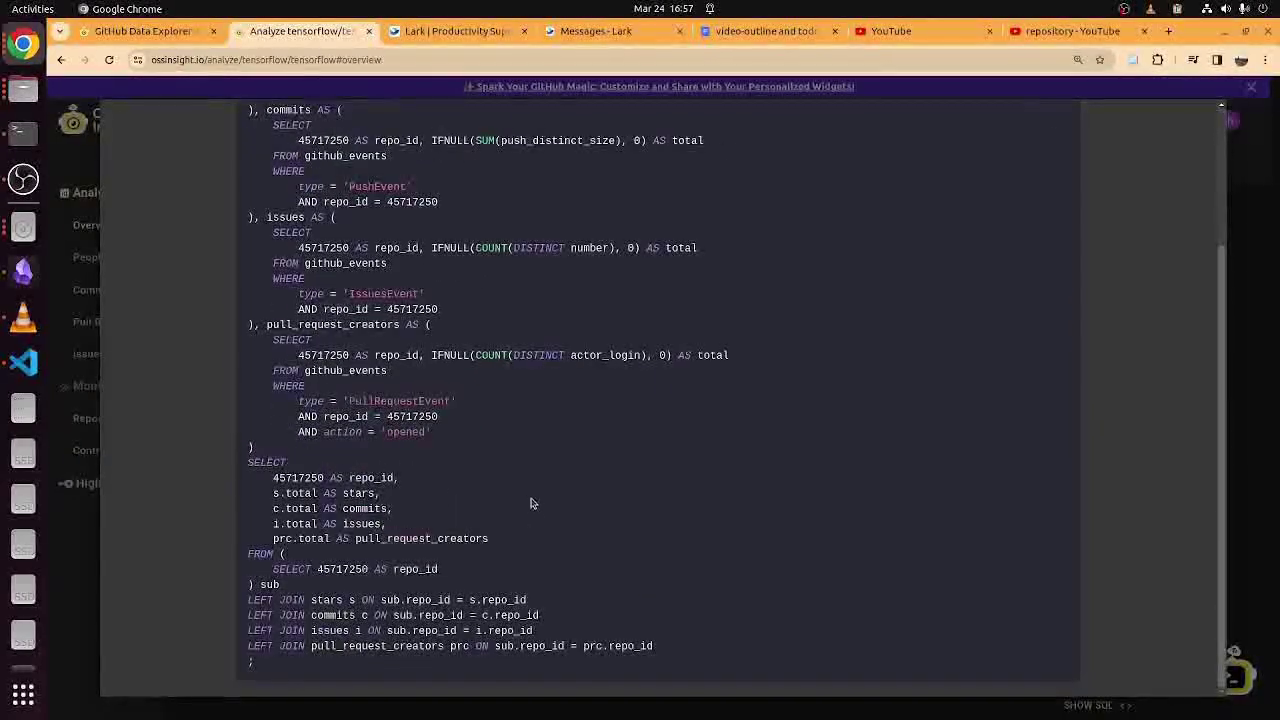
scroll(450, 520, up, 4)
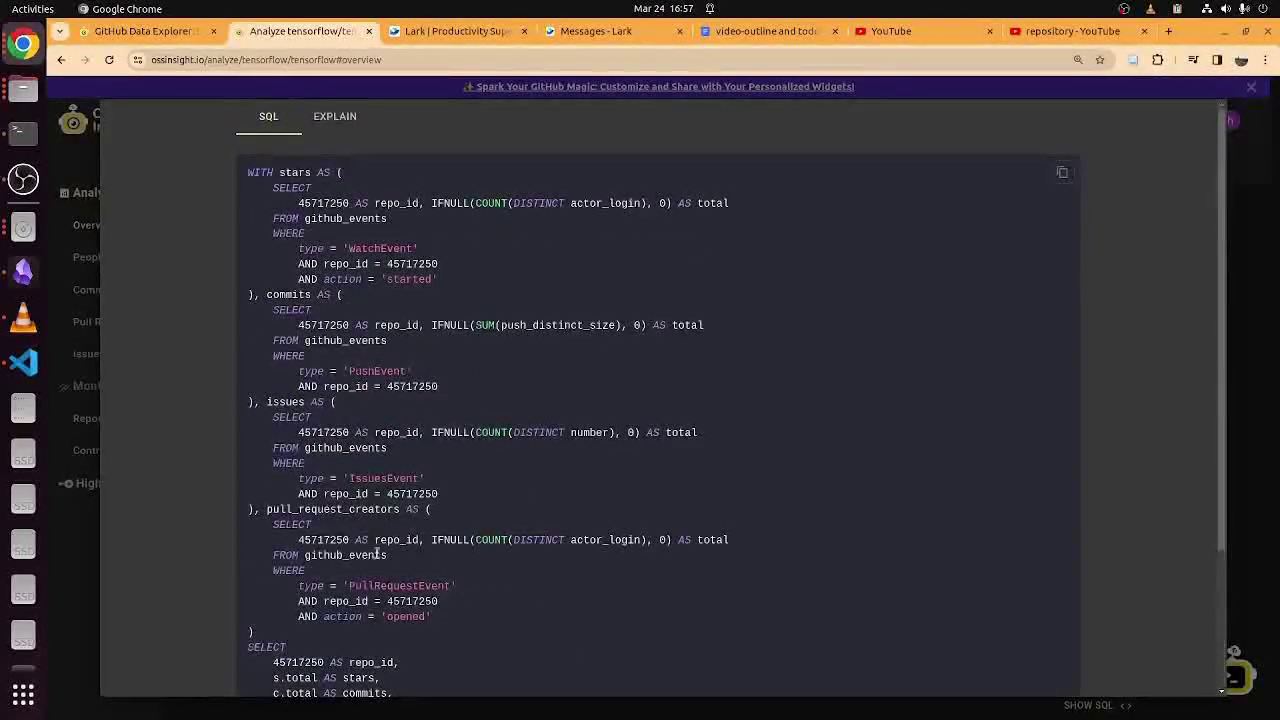
click(1250, 414)
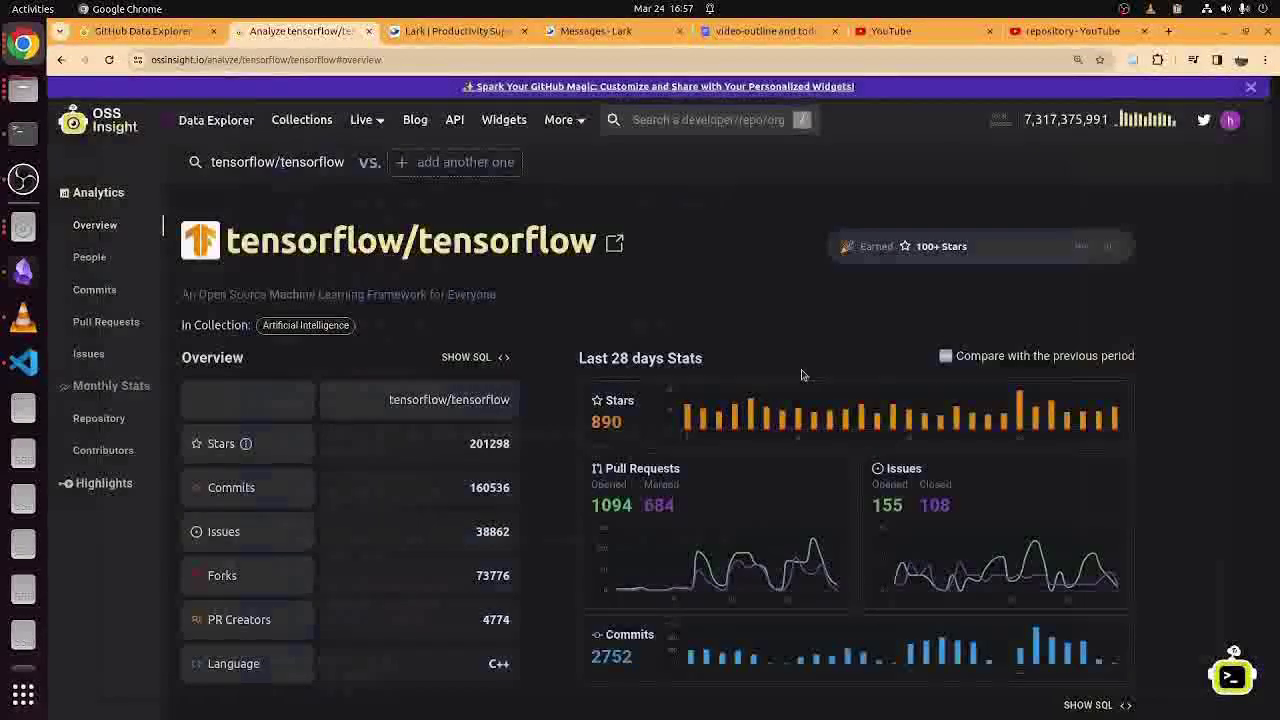
- Add pytorch/pytorch as the comparison repository for tensorflow/tensorflow
click(736, 120)
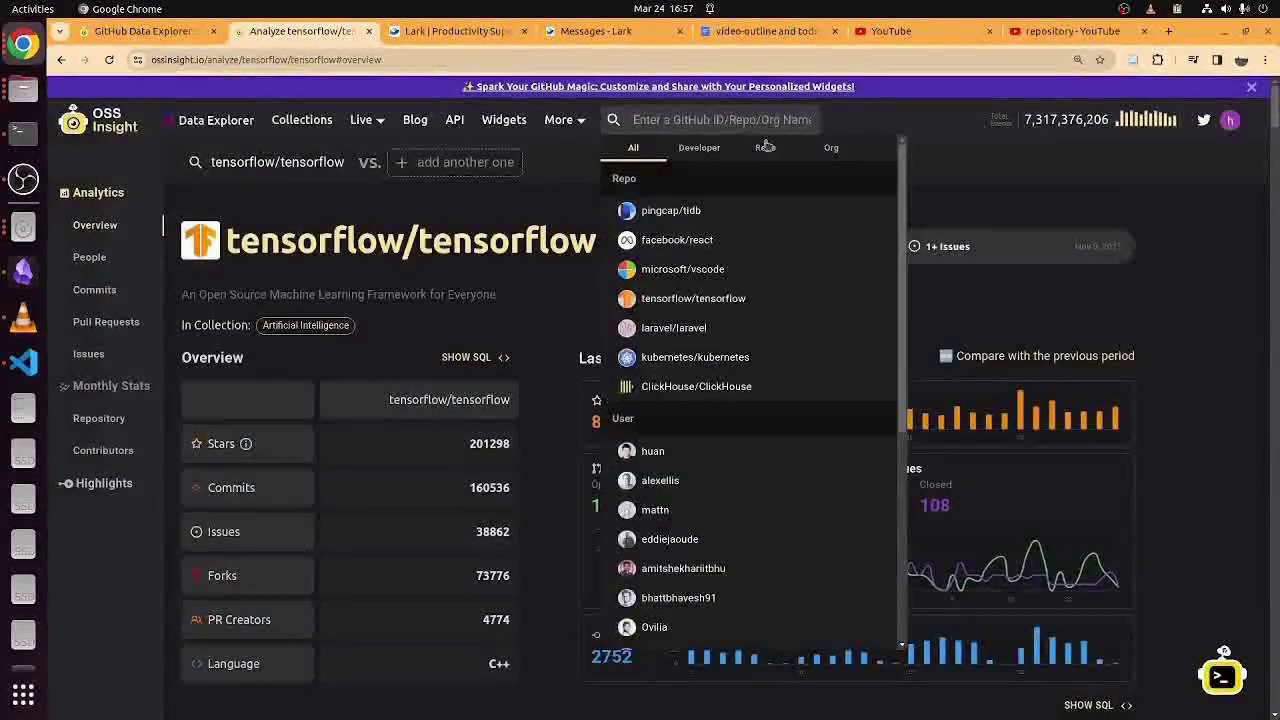
click(450, 181)
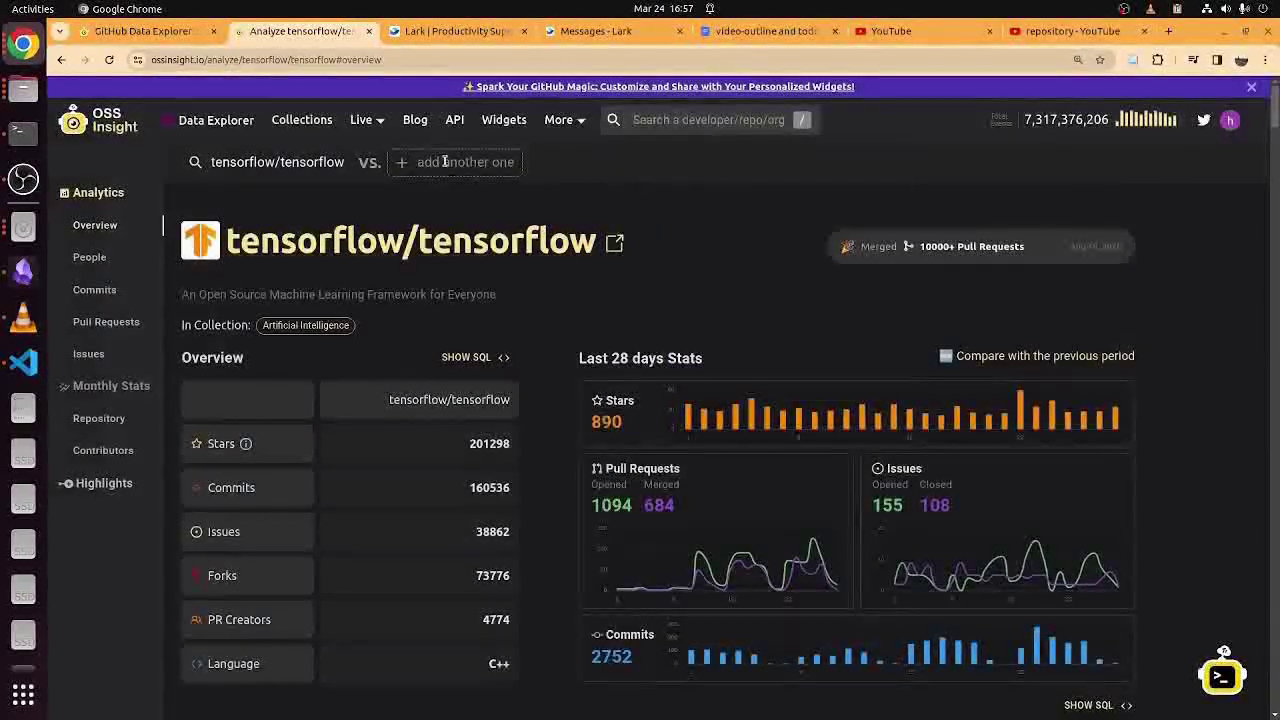
click(445, 162)
text(pyo)
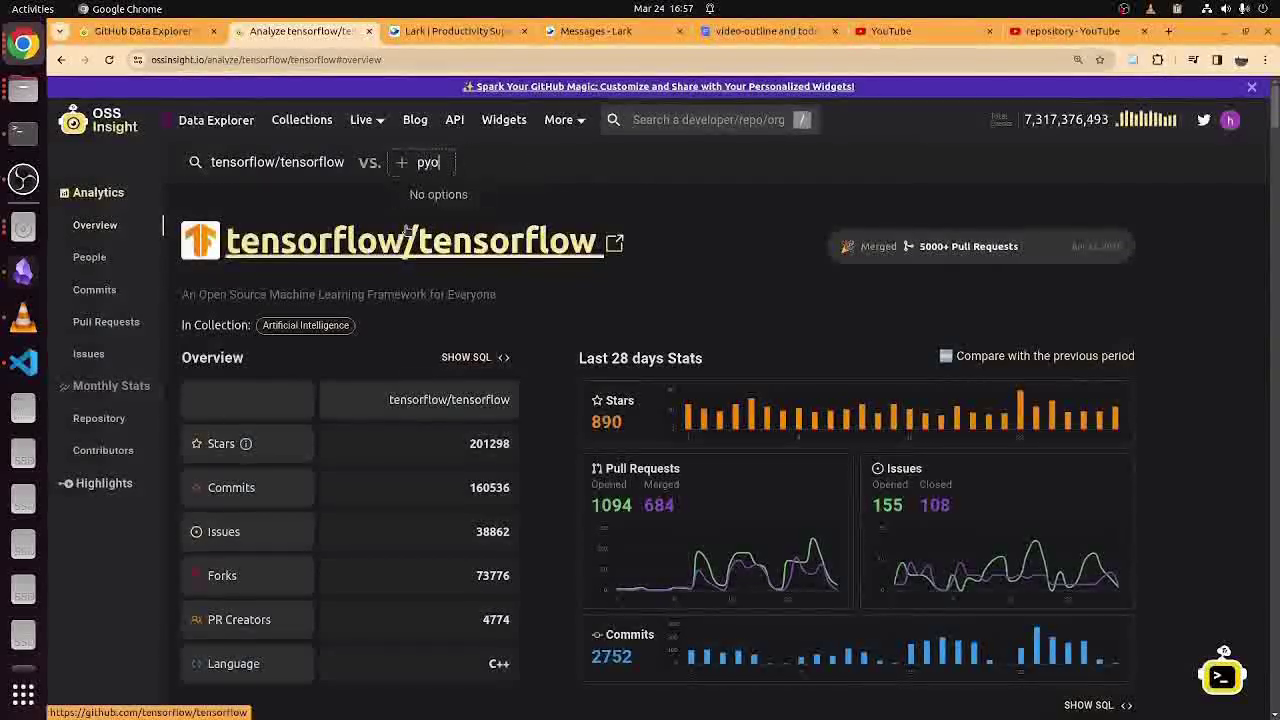
text(torch)
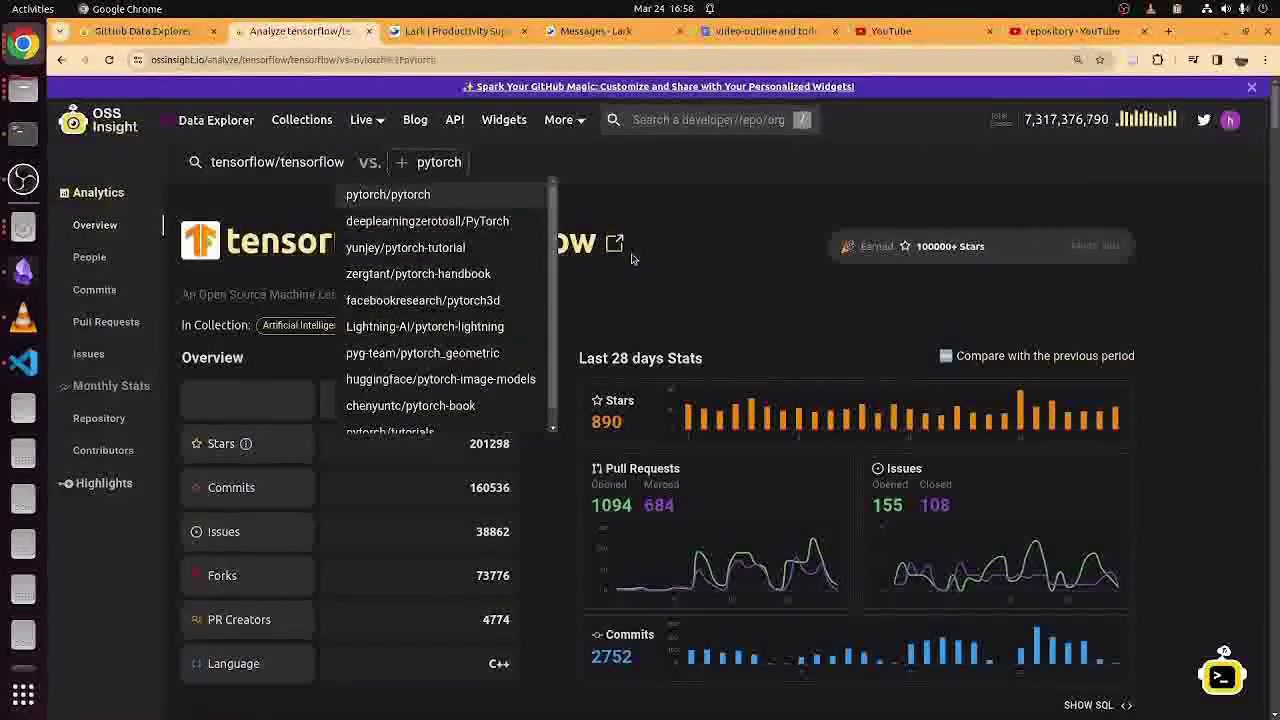
key(Return)
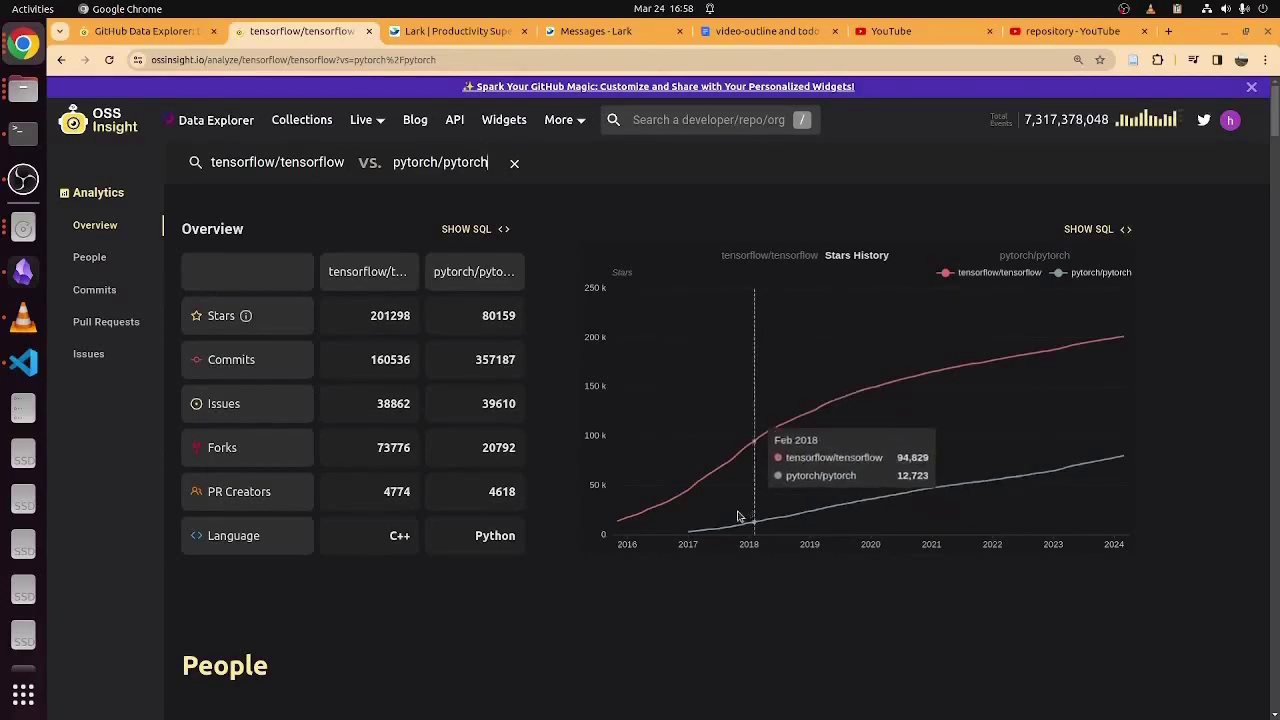
- Examine the TensorFlow and PyTorch comparison for geographical distribution, companies, commits and pushes history, and lines of code changed
scroll(730, 512, down, 4)
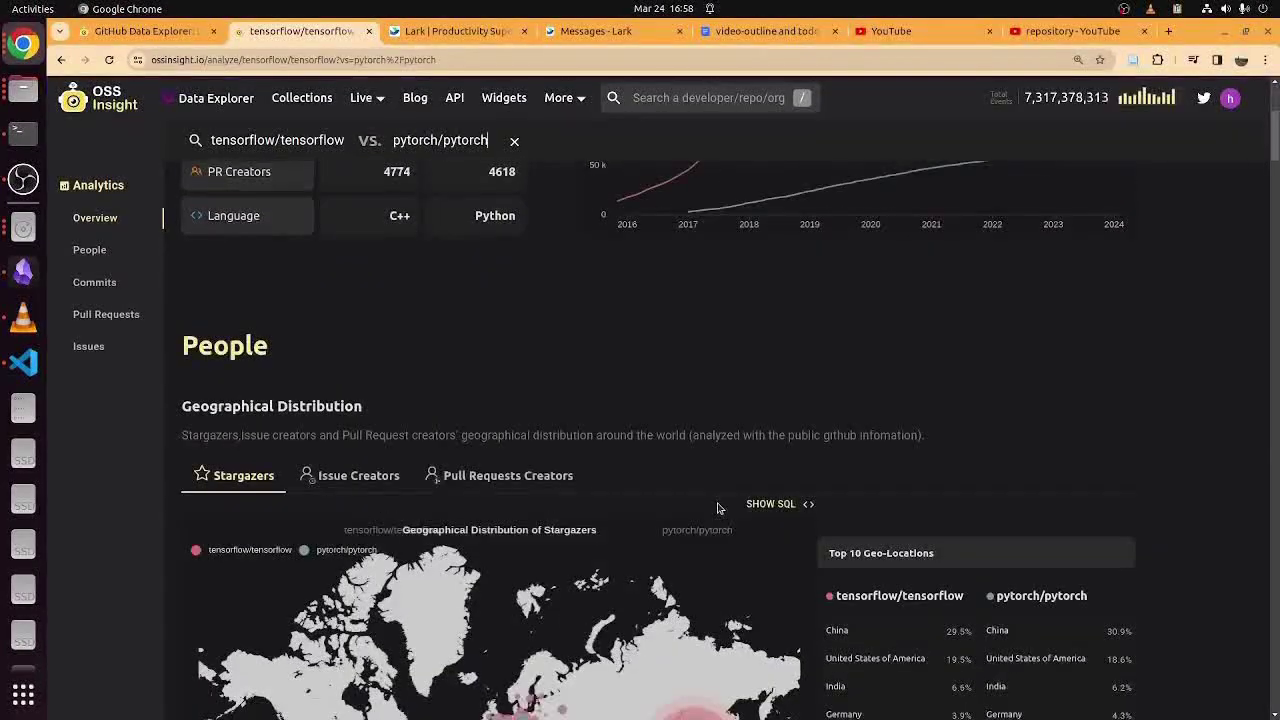
scroll(717, 508, down, 5)
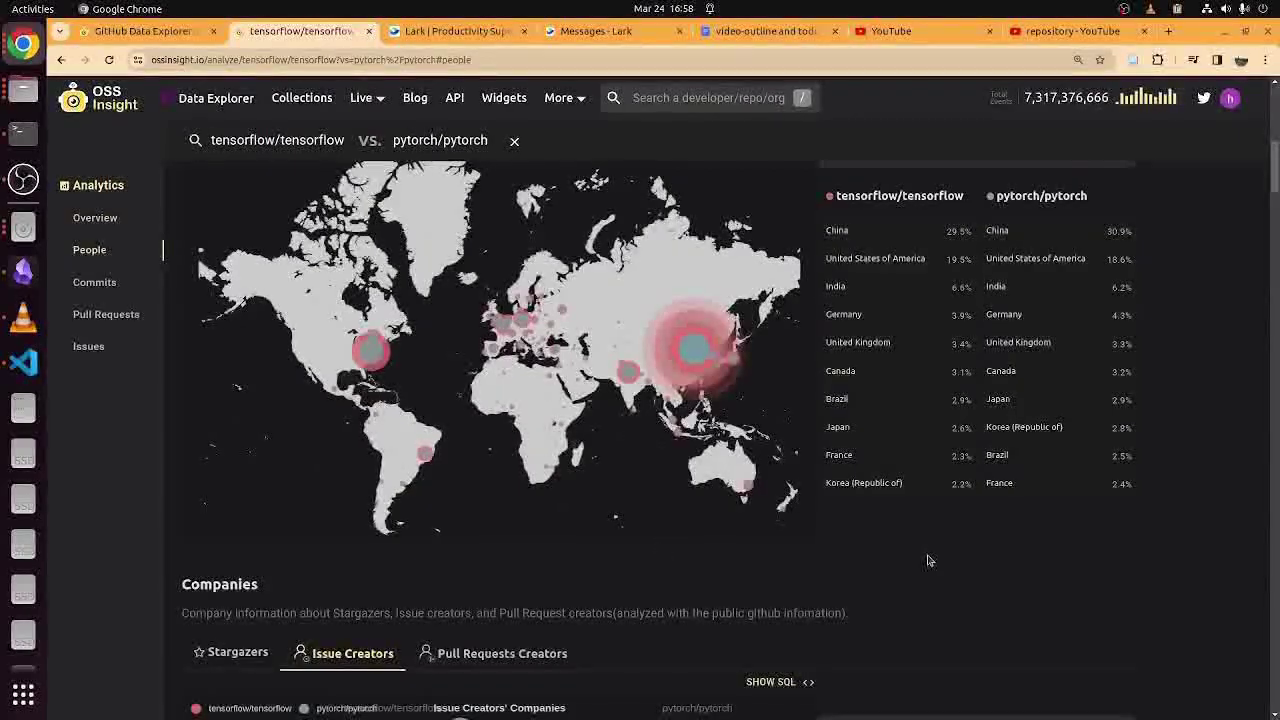
scroll(929, 557, up, 3)
scroll(928, 565, down, 3)
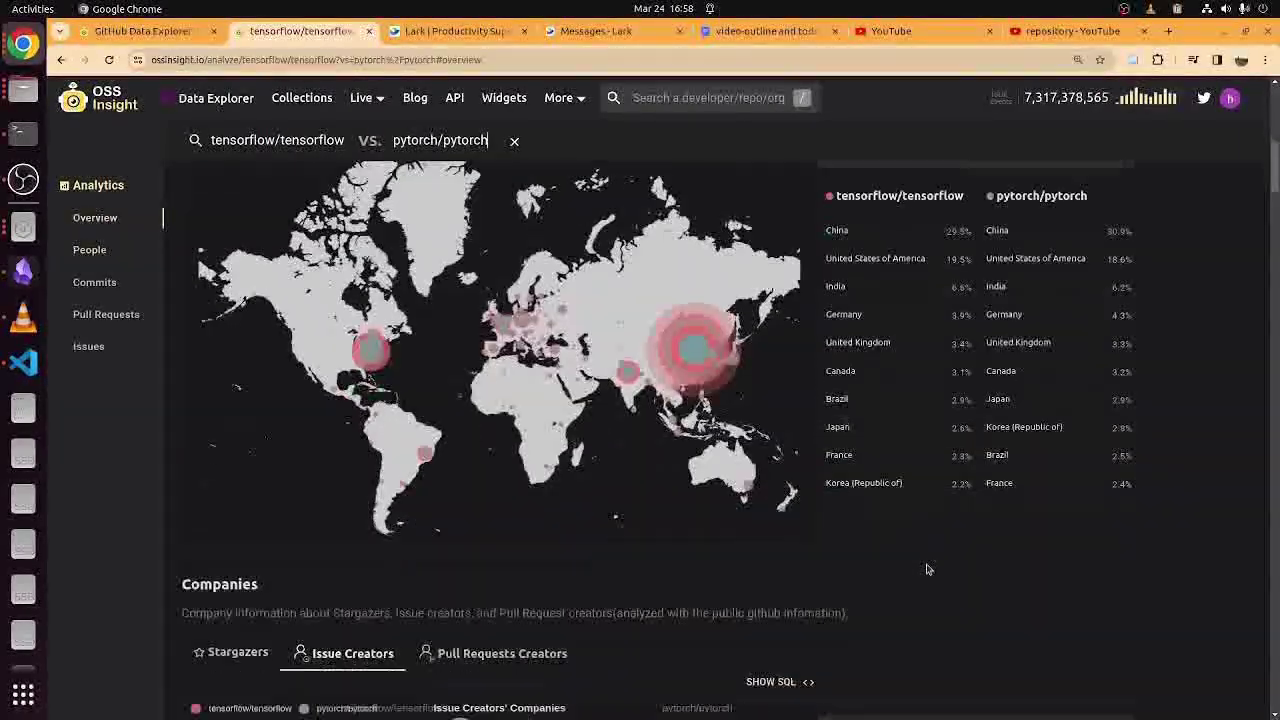
scroll(926, 567, down, 1)
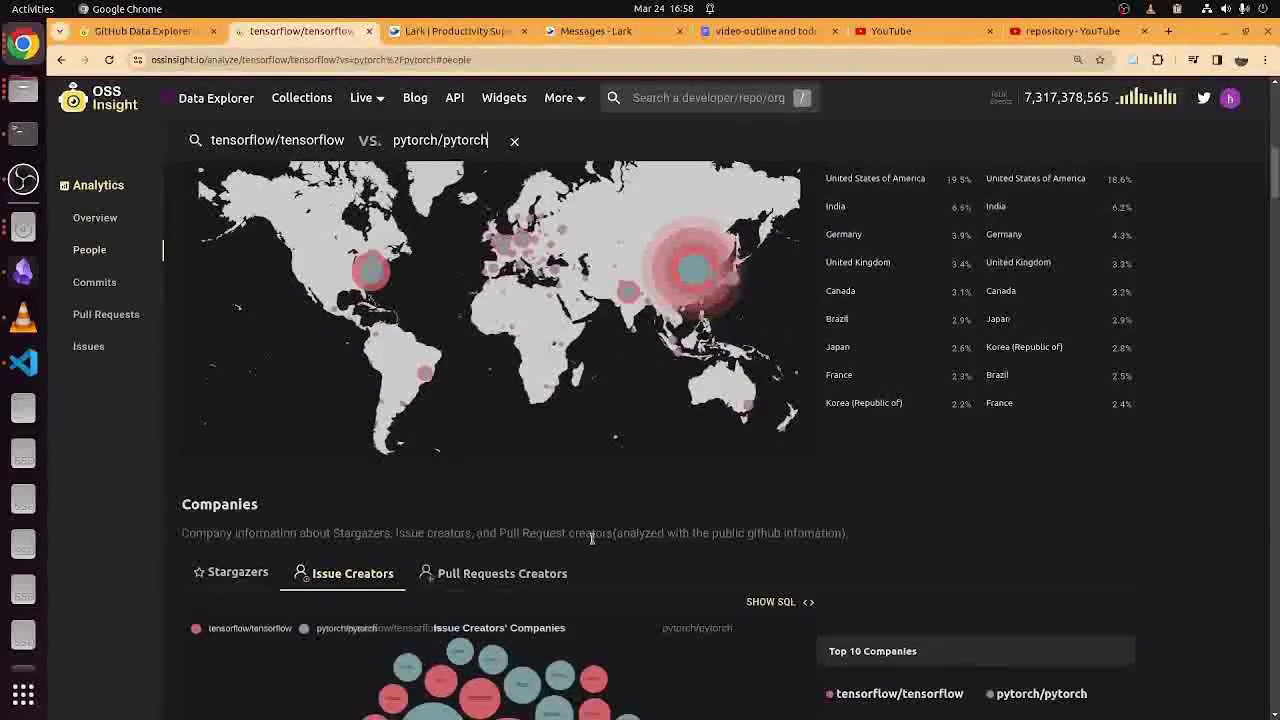
scroll(594, 537, up, 1)
scroll(594, 537, down, 1)
scroll(891, 452, down, 3)
scroll(891, 452, down, 8)
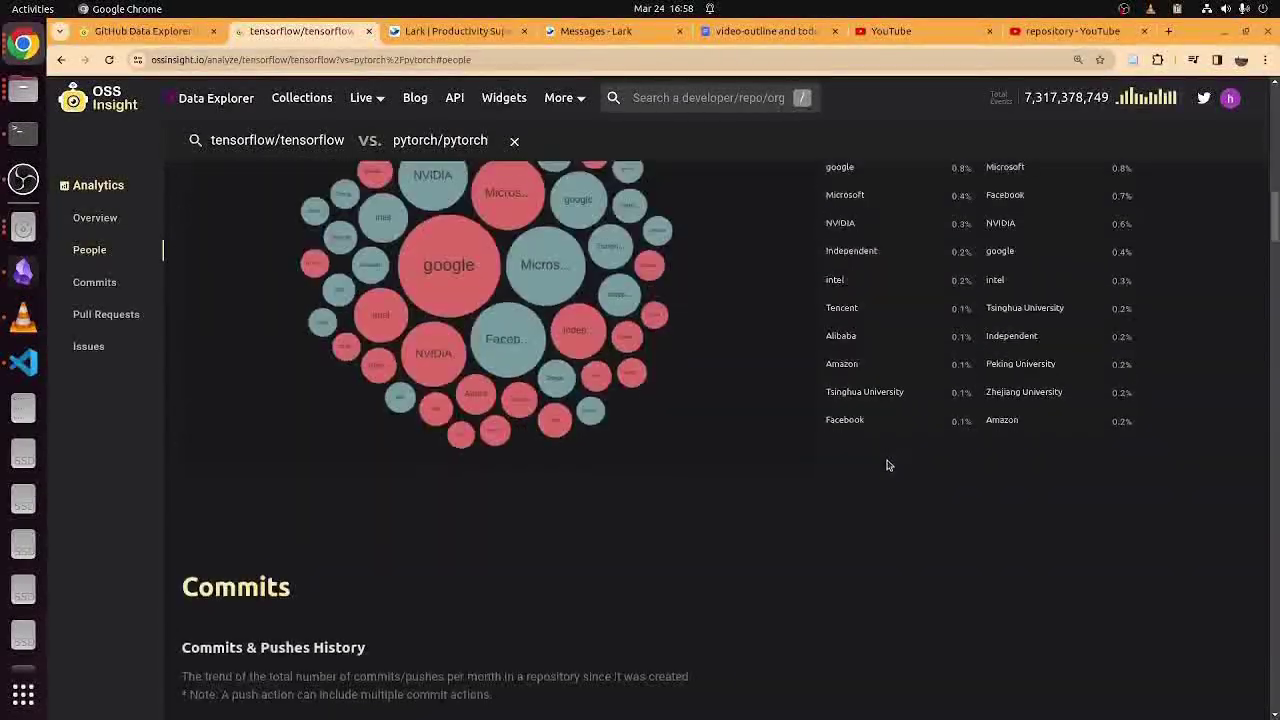
scroll(887, 462, down, 8)
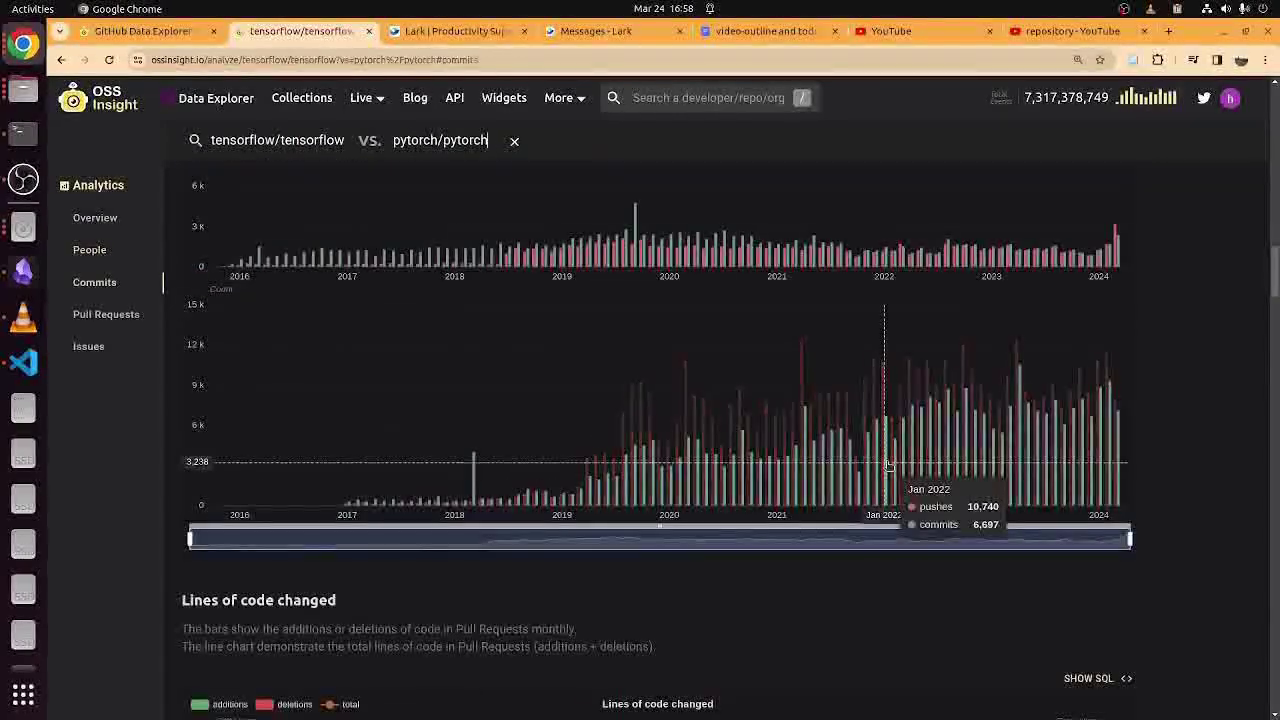
scroll(876, 485, down, 3)
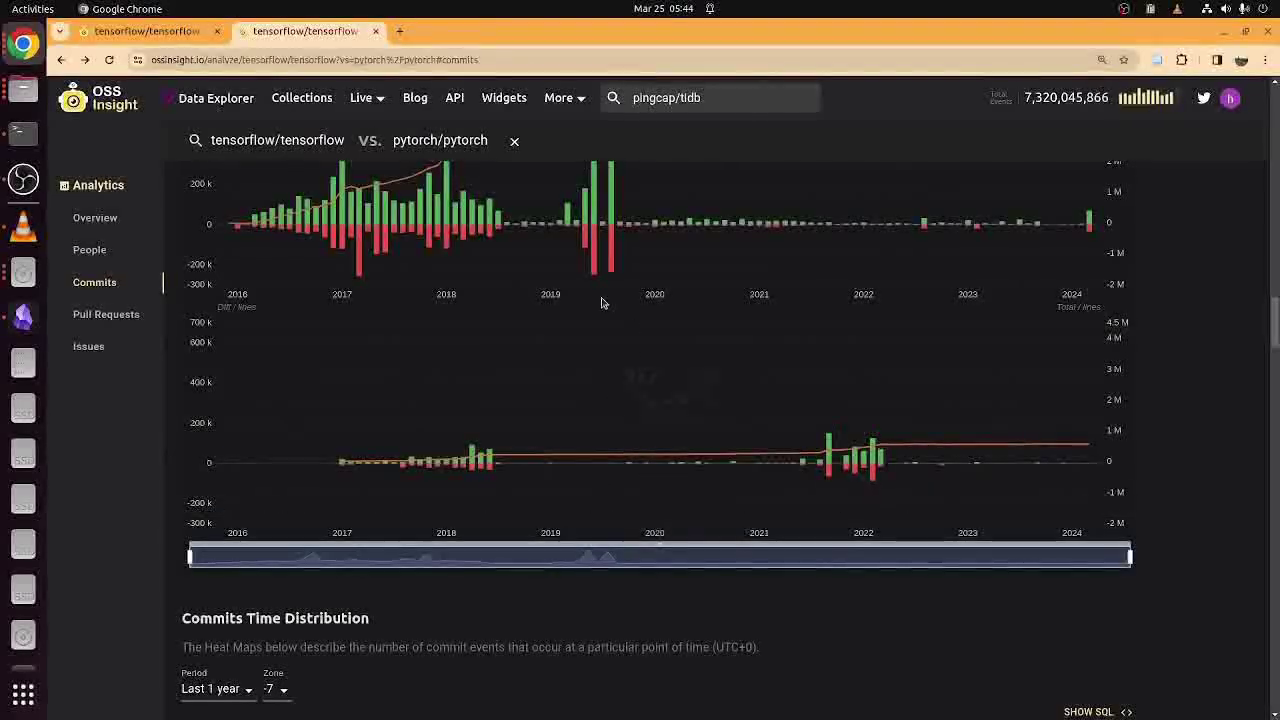
- Find the pingcap/tidb repository through the site search and open its analysis page
click(753, 97)
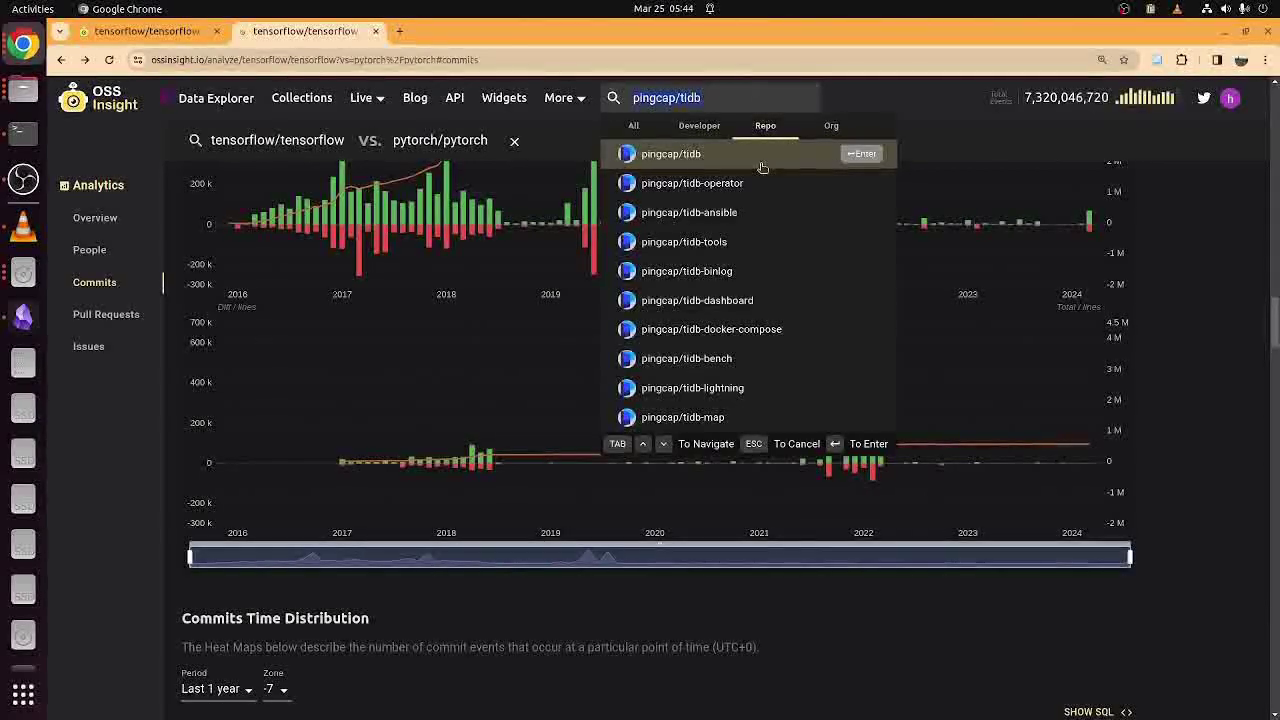
key(Escape)
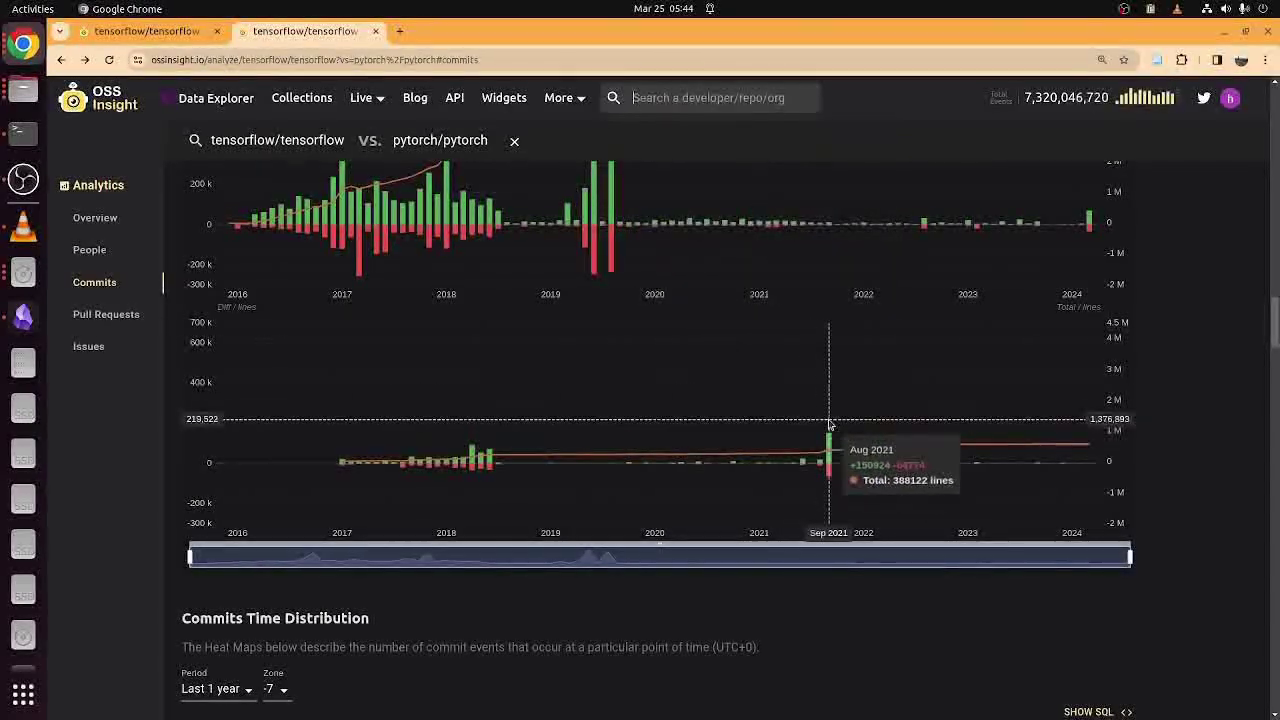
click(710, 97)
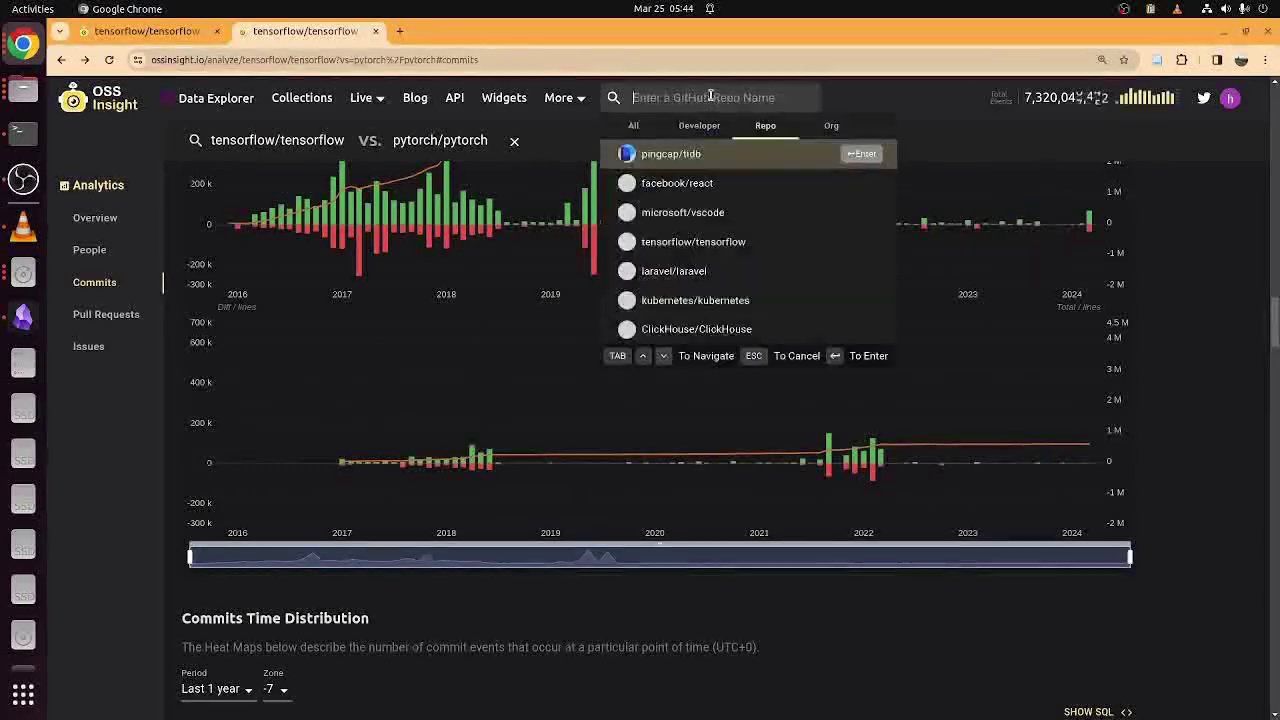
click(793, 163)
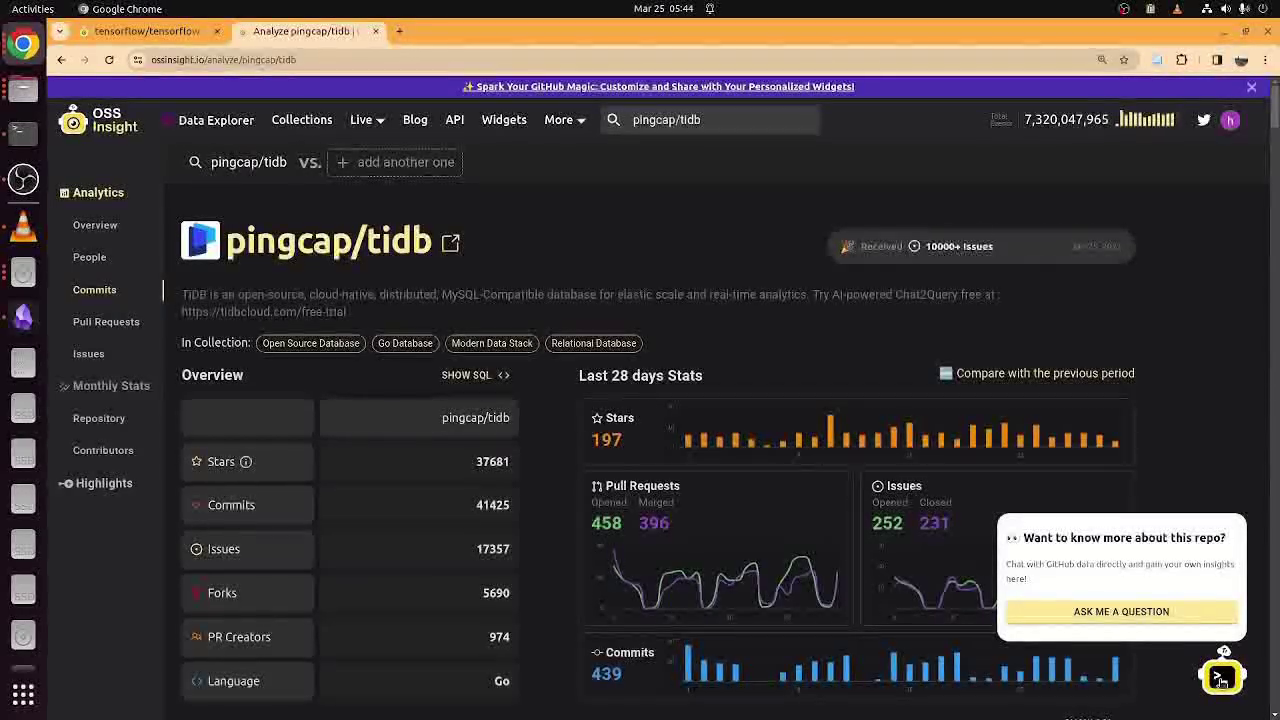
- Open the question playground for pingcap/tidb, strip the comment text around the sample SELECT query and run it
click(1221, 679)
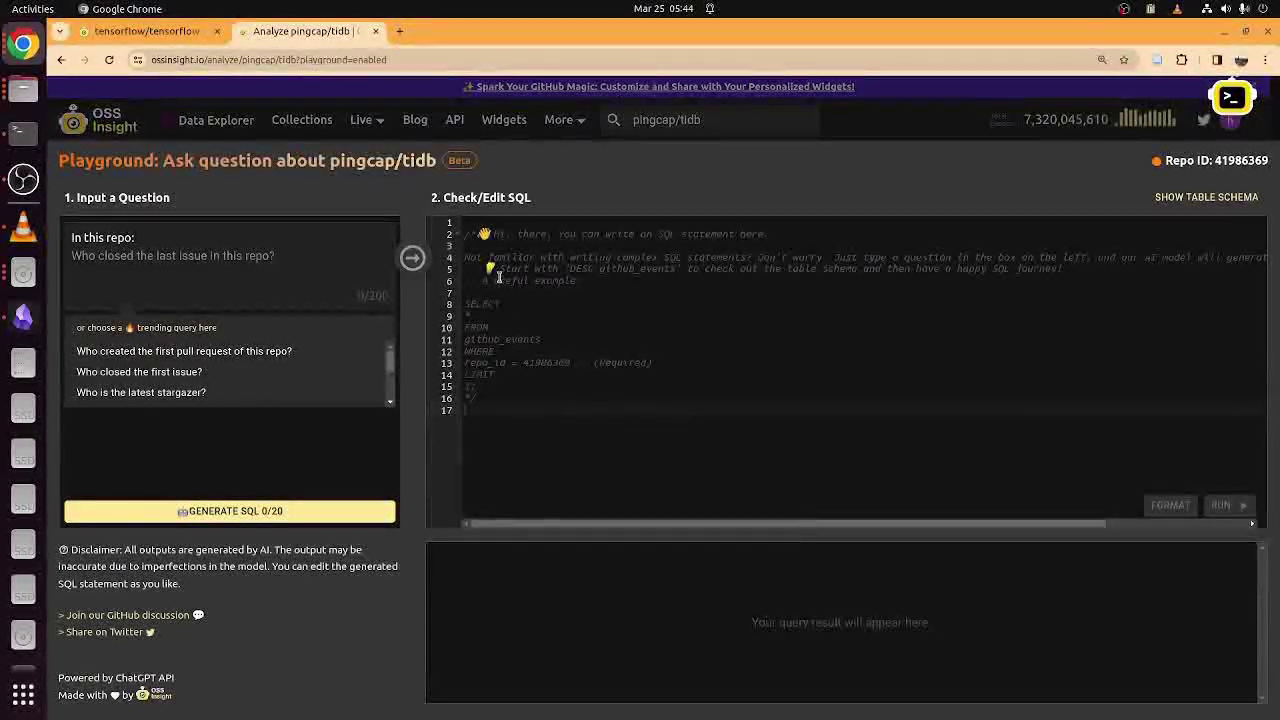
drag(580, 283, 366, 223)
key(BackSpace)
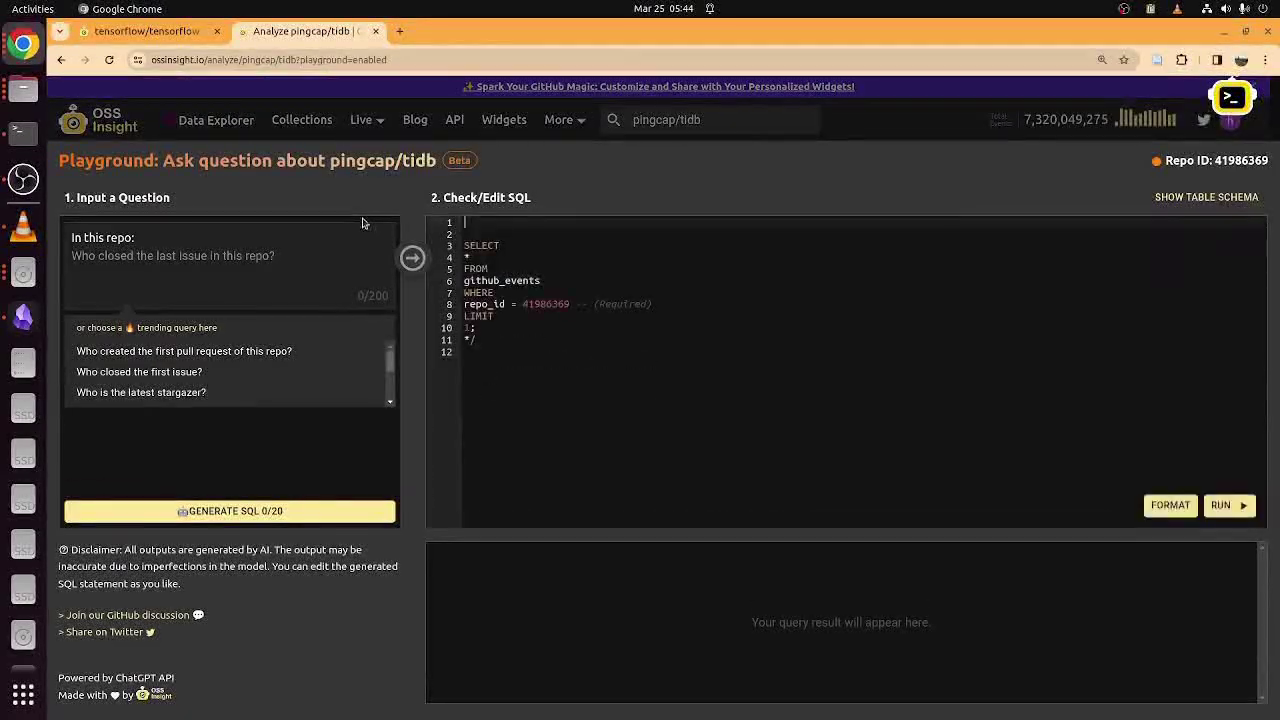
click(500, 339)
key(BackSpace)
key(BackSpace)
key(ctrl+Return)
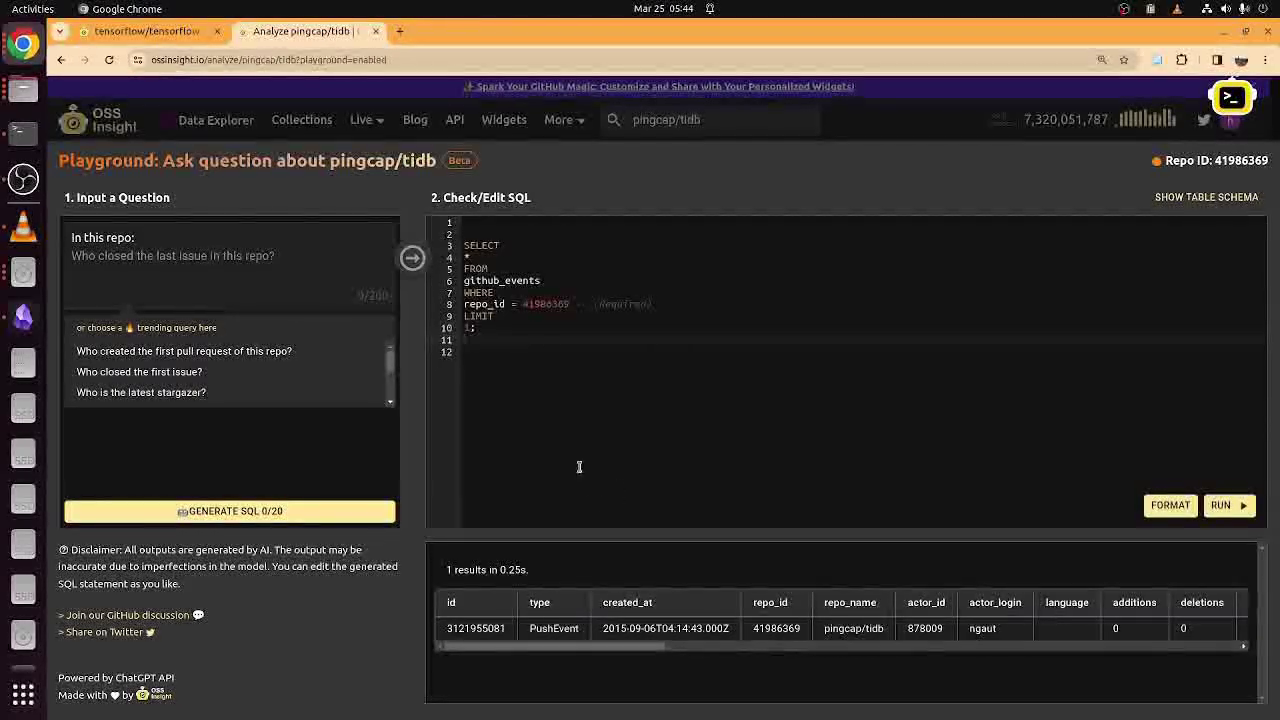
- Replace the SQL with a query counting github_events per actor_login for repo_id 41986369, ordered by count descending, limit 10, and run it
key(ctrl+a)
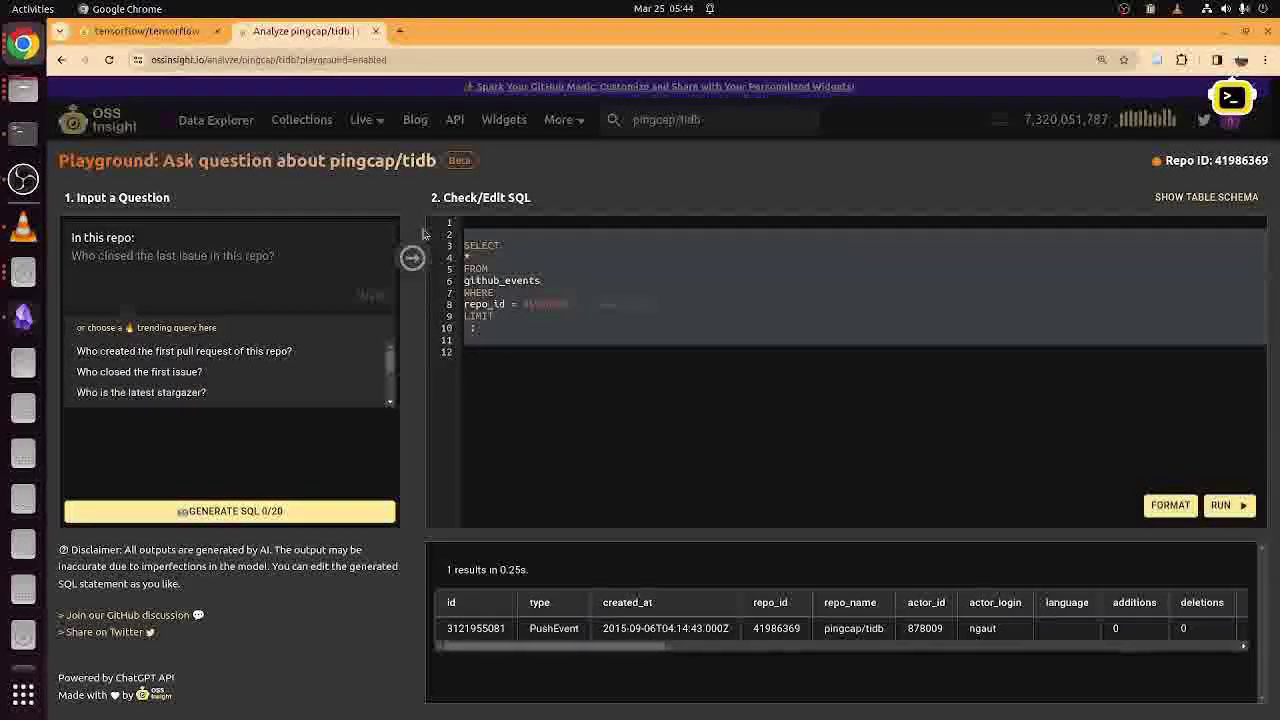
text(SELECT actor_login, count(*) FROM github_events WHERE repo_id = 41986369 group by actor_login order by count(*) desc limit 10)
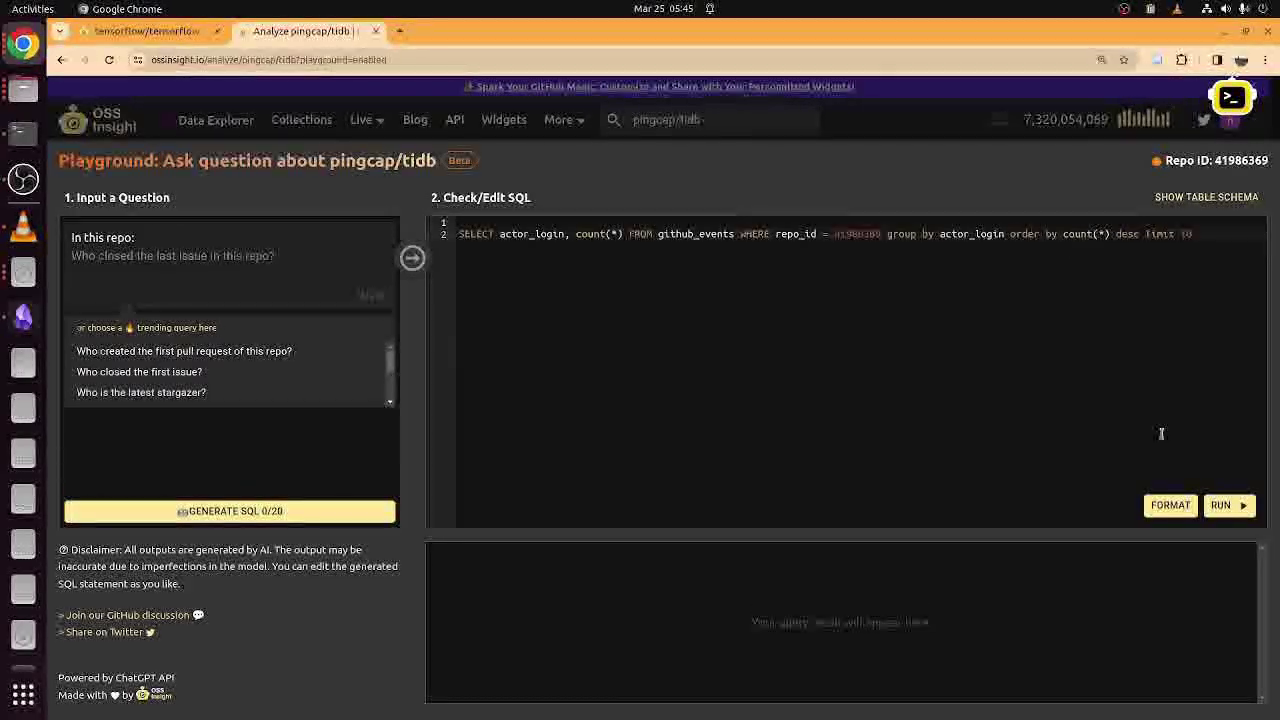
click(1220, 507)
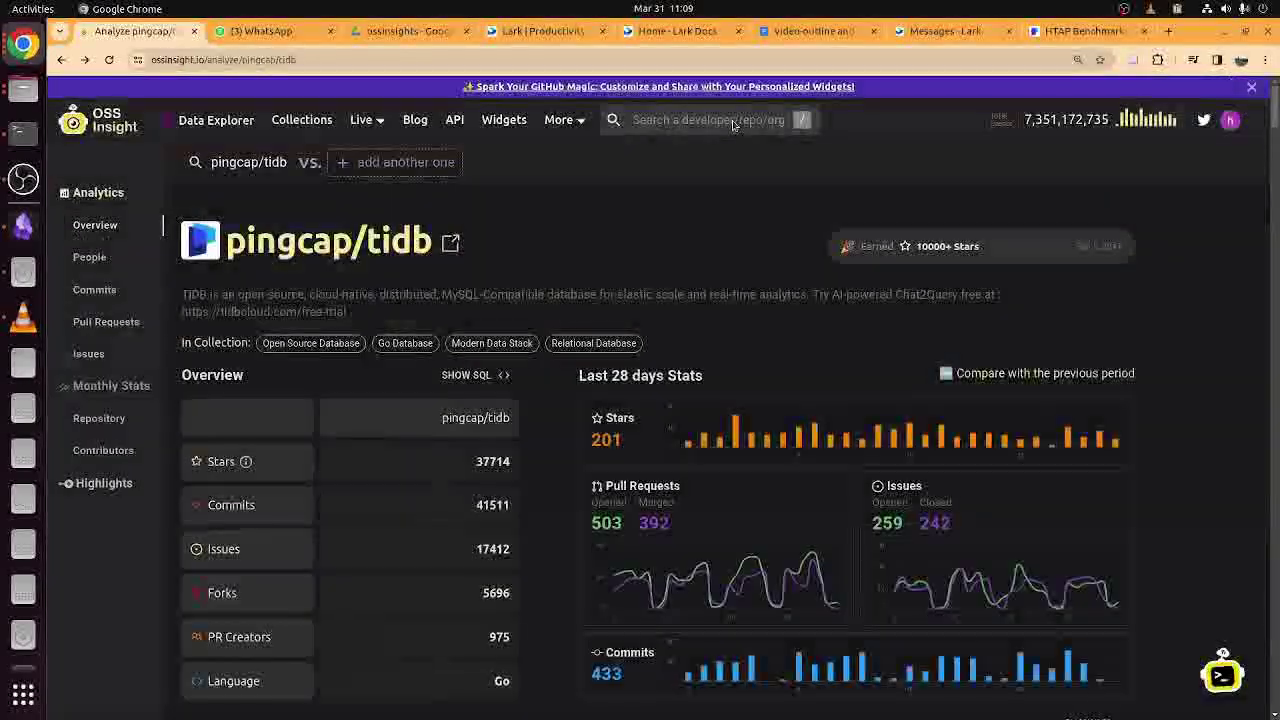
- Search the site for feross, open the feross/feross.org repository analysis and view its stars history
click(734, 122)
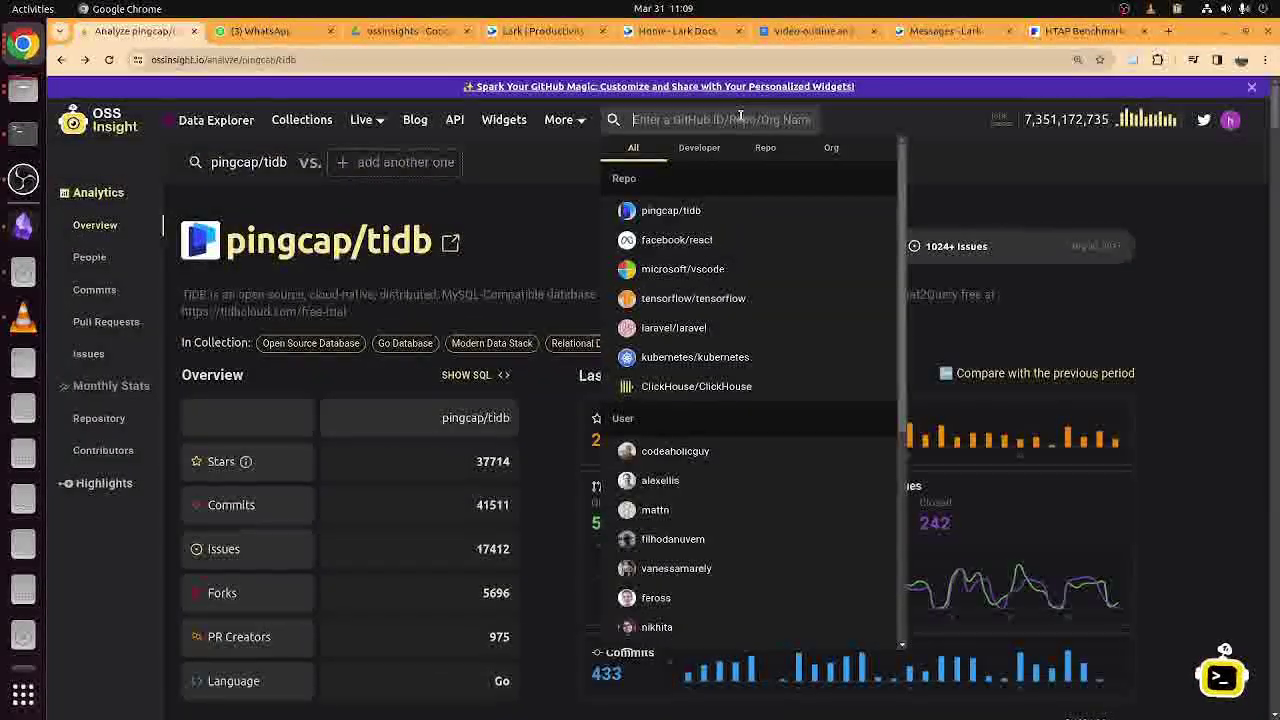
text(feross)
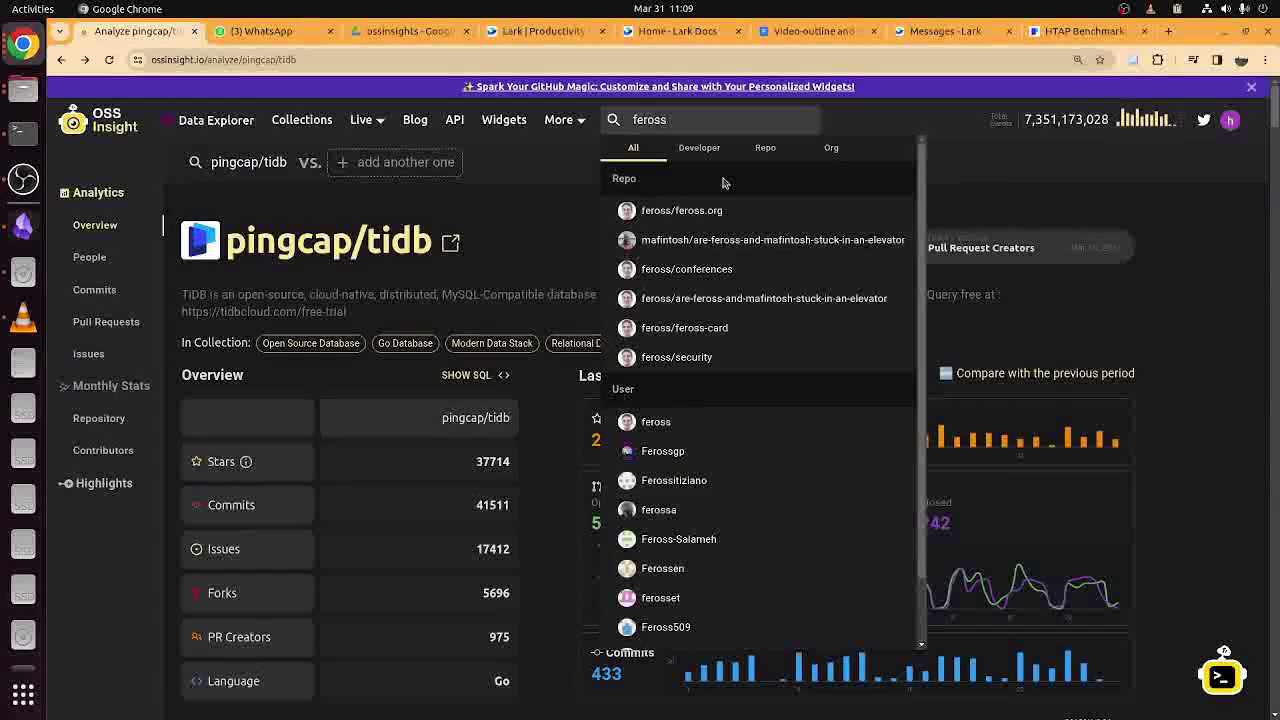
click(697, 222)
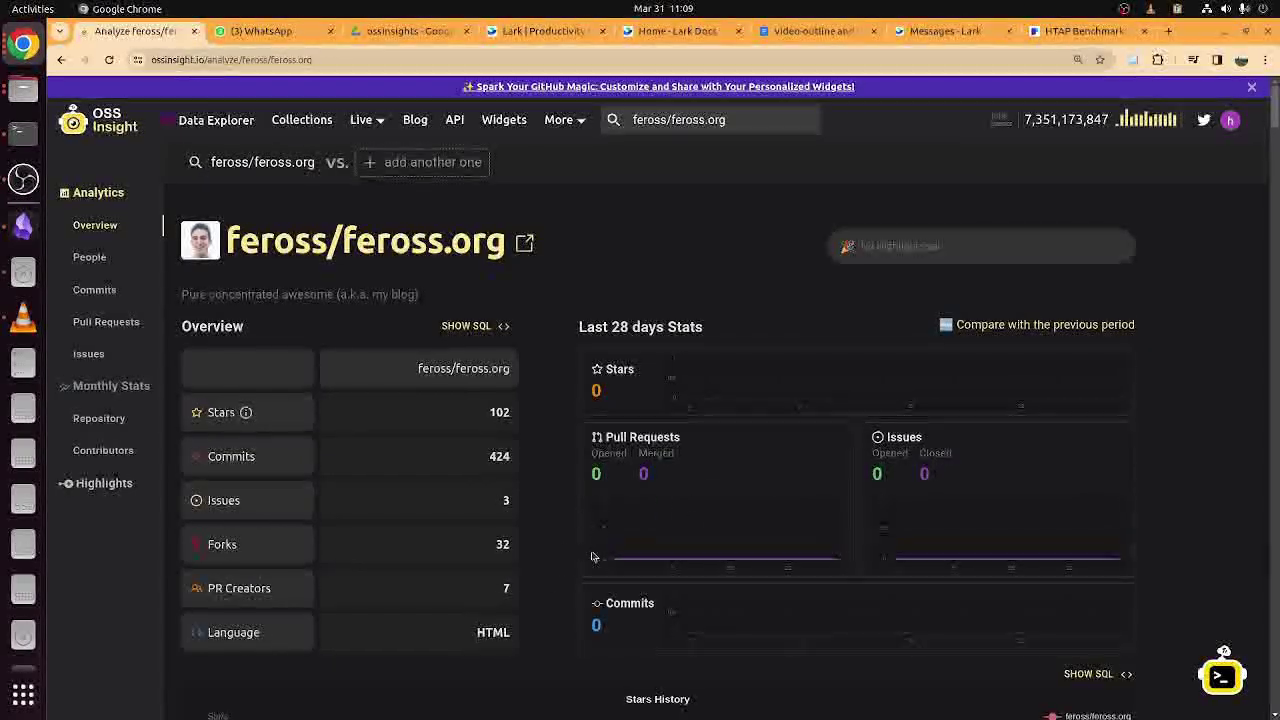
scroll(574, 559, down, 4)
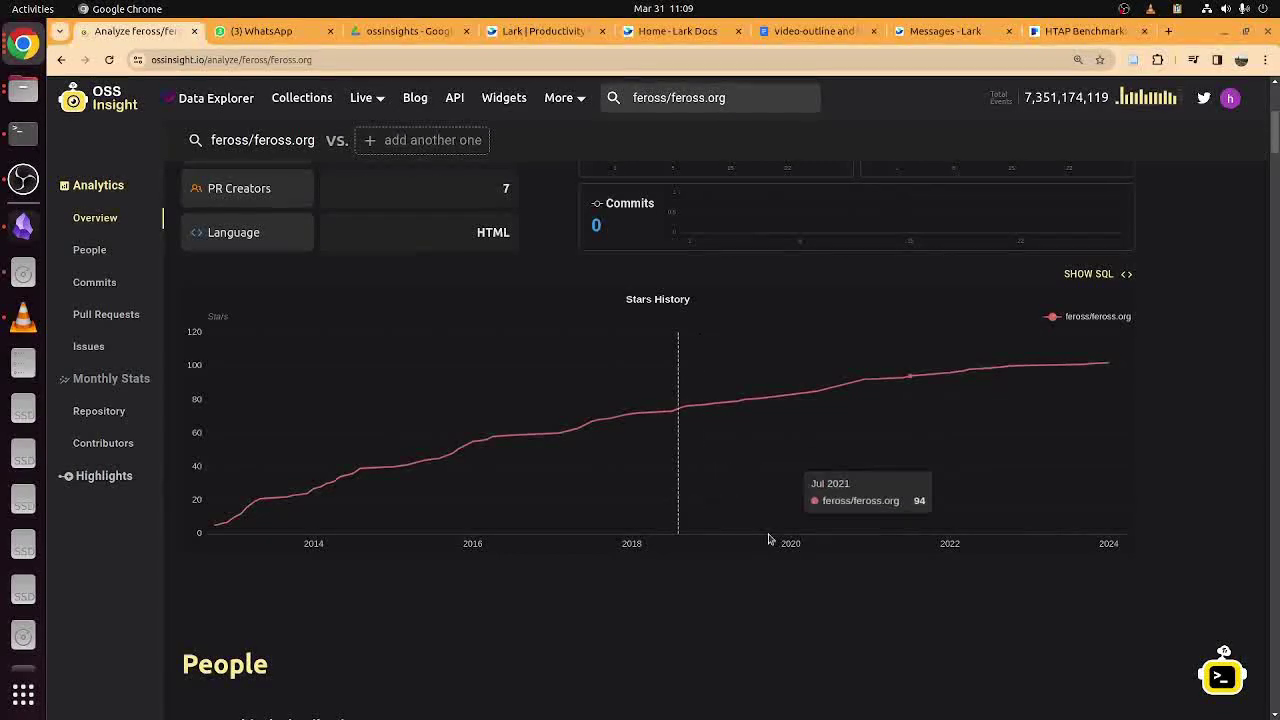
scroll(845, 535, up, 4)
- Search for facebook among organizations, open the facebook organization's analysis and view its overview and star growth
click(743, 122)
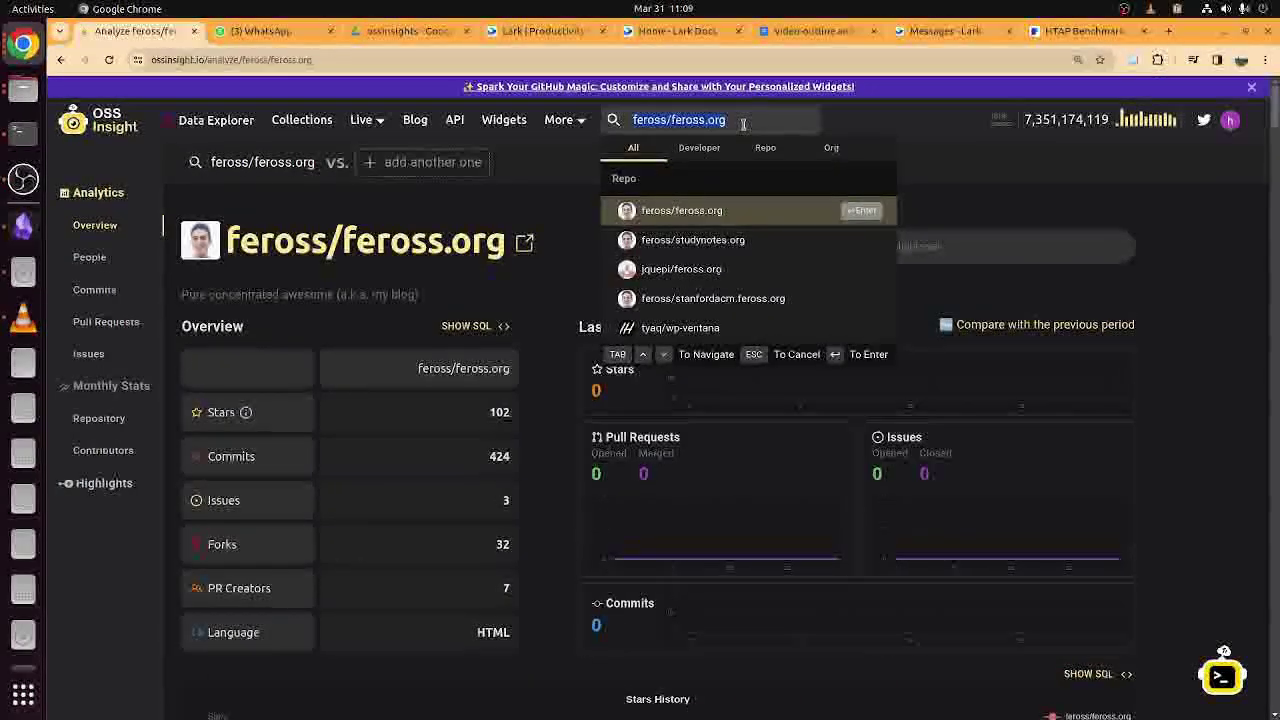
text(faceoo)
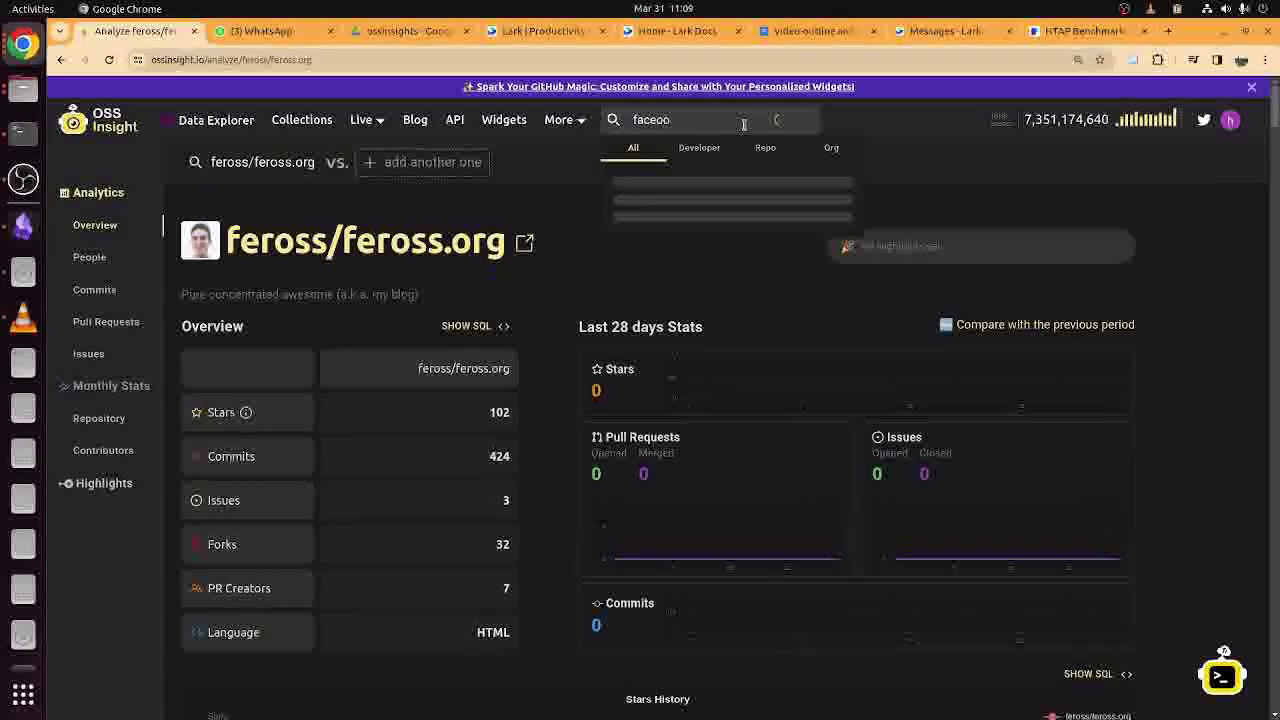
key(BackSpace)
key(BackSpace)
text(book)
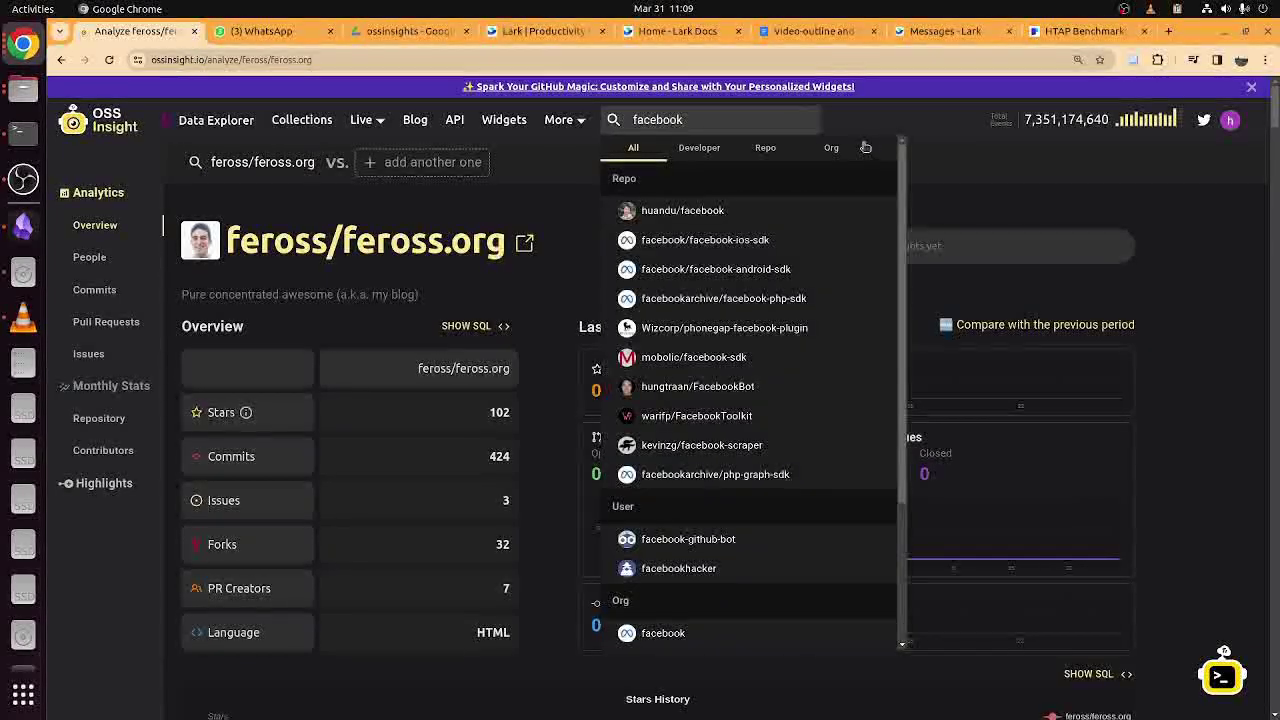
click(831, 148)
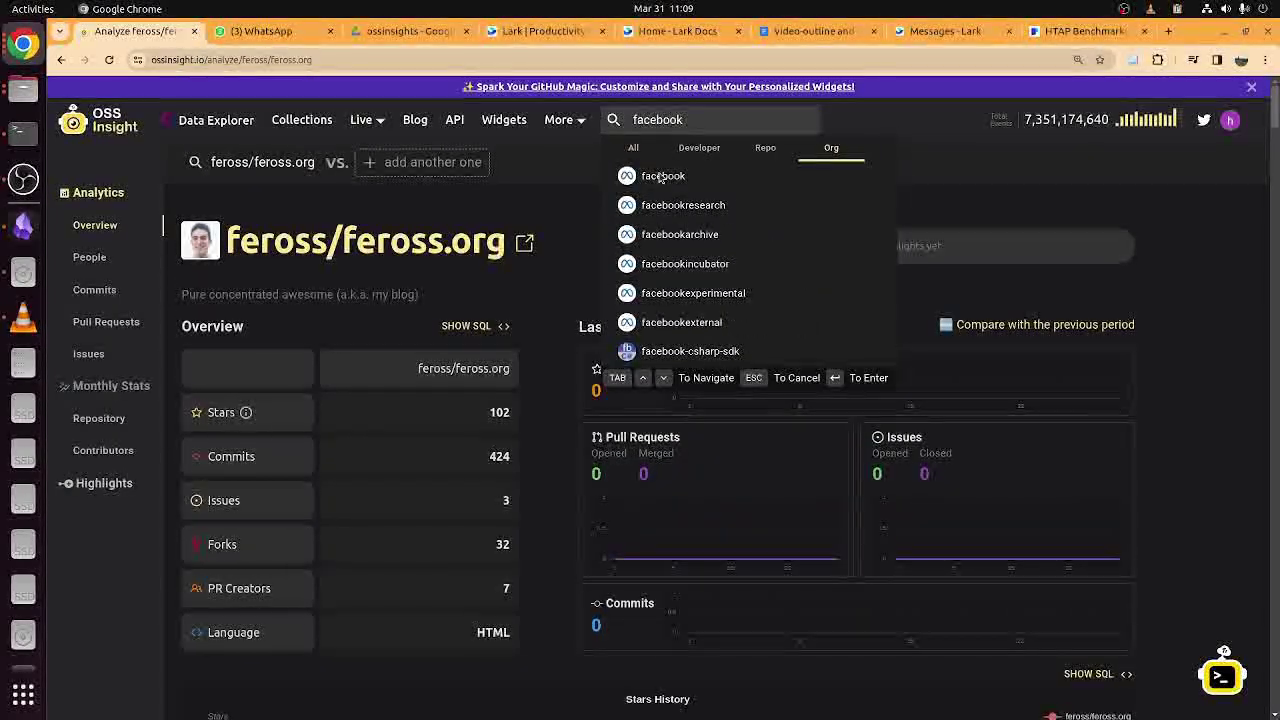
click(658, 177)
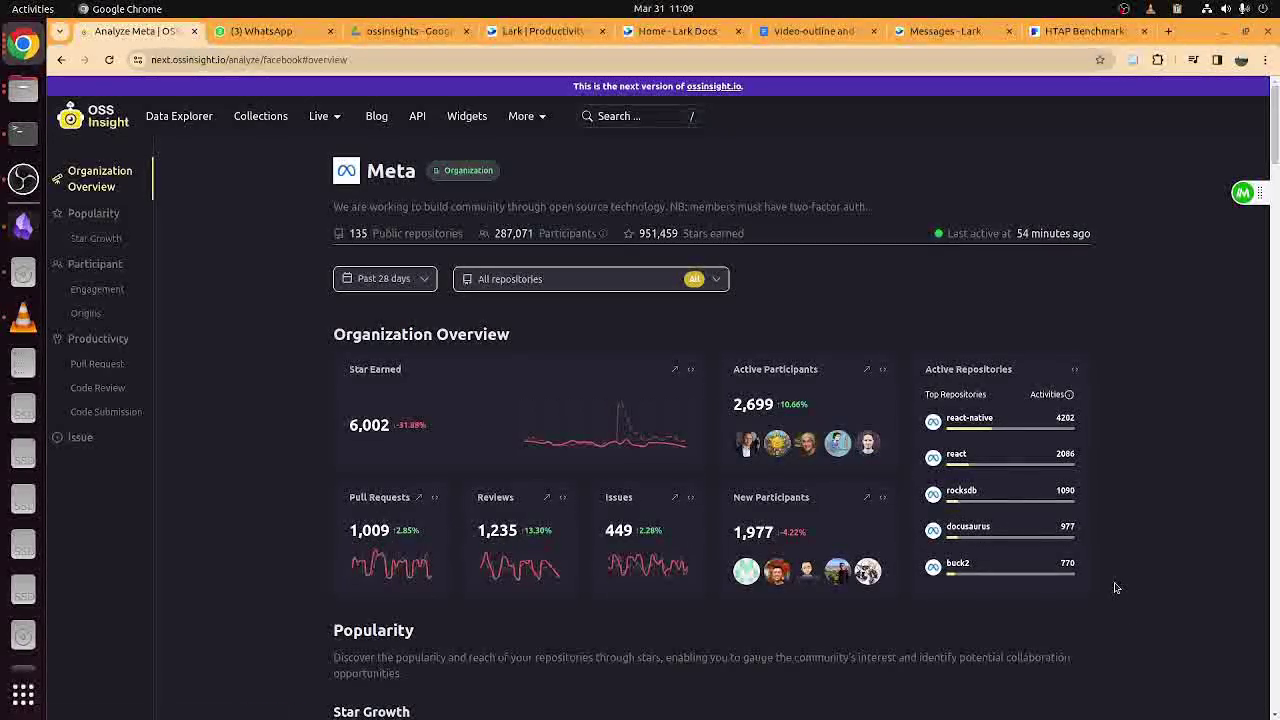
scroll(1115, 580, down, 4)
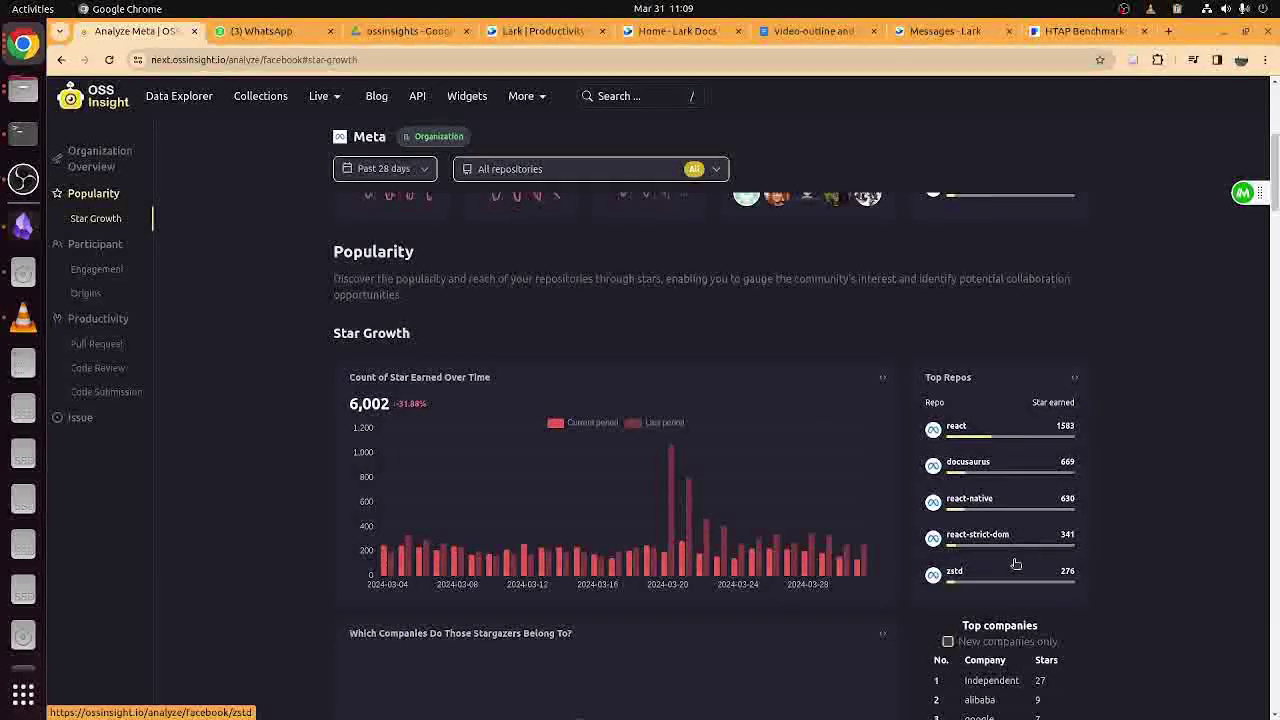